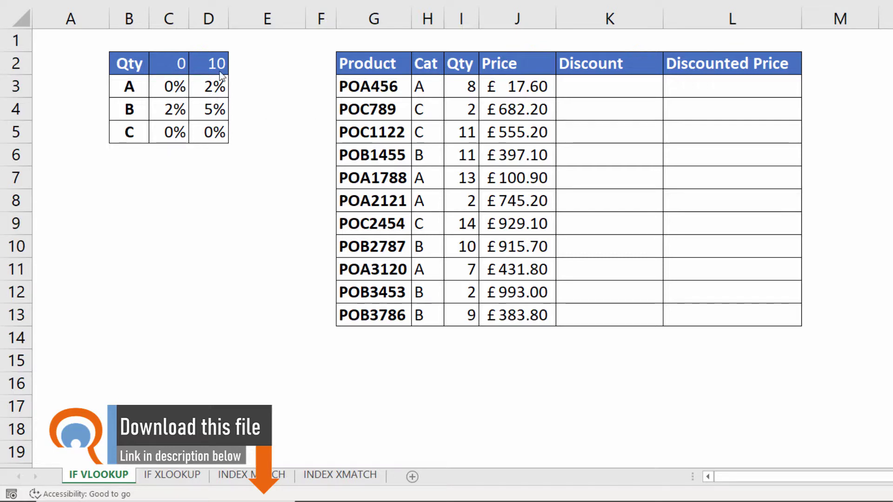
# Step: Start a VLOOKUP in K3 that looks up the category in H3 within the absolute range $B$3:$D$5
pyautogui.click(601, 91)
pyautogui.write('=vl')
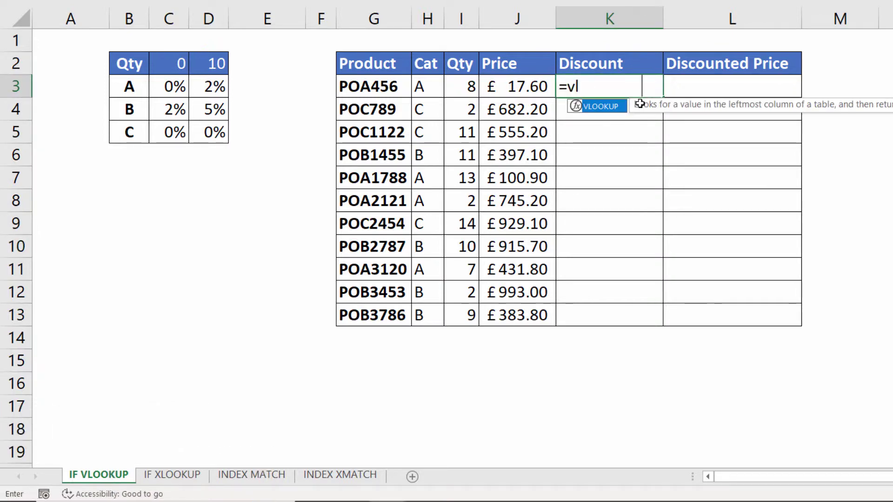
pyautogui.press('Tab')
pyautogui.click(425, 85)
pyautogui.write(',')
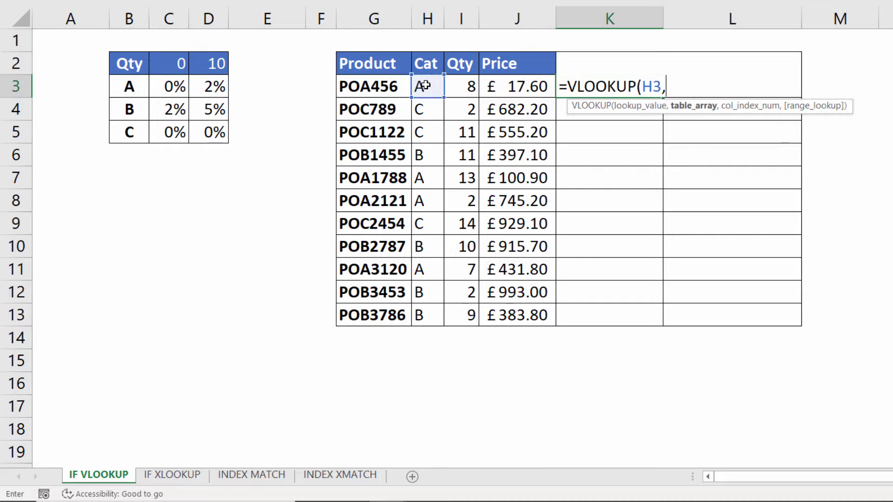
pyautogui.moveTo(137, 84); pyautogui.dragTo(203, 125)
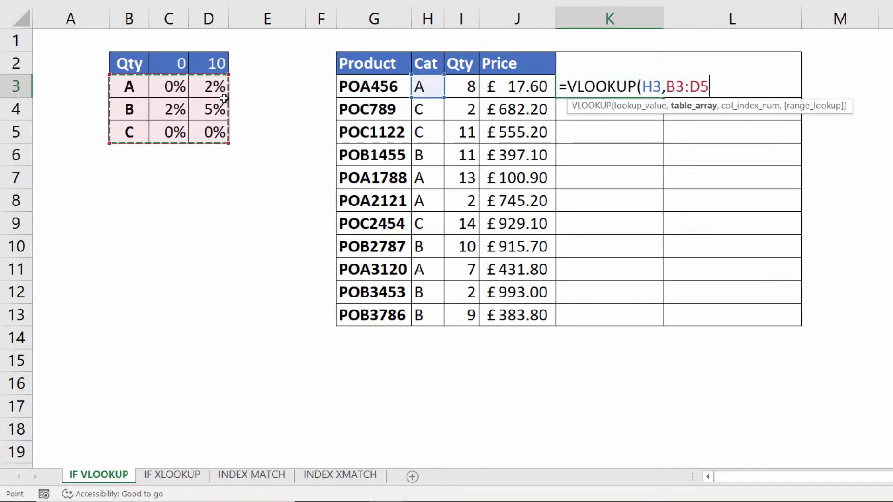
pyautogui.press('F4')
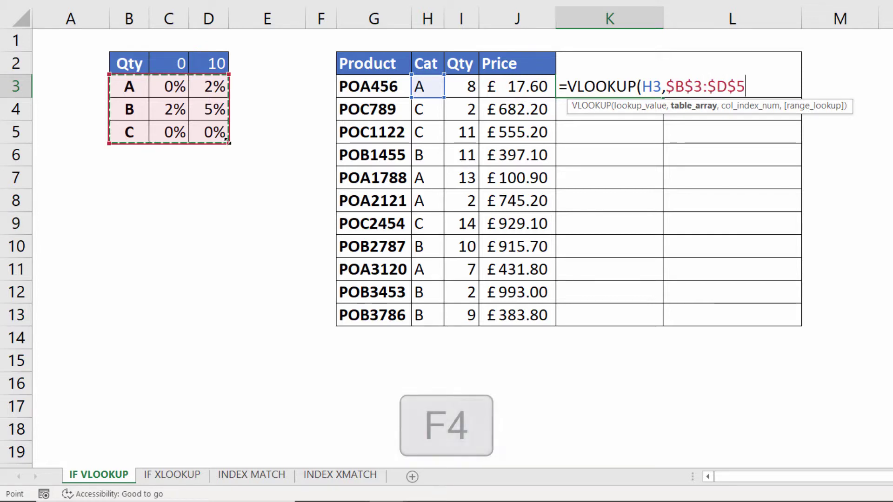
pyautogui.write(',')
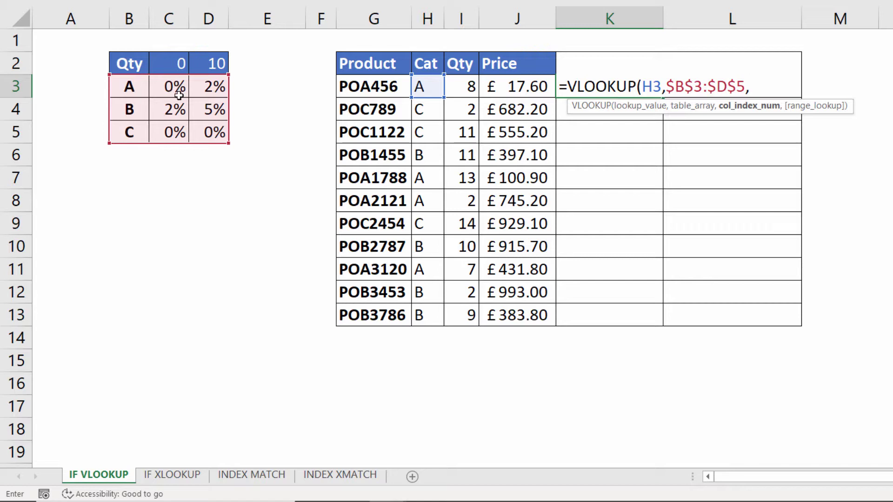
# Step: Complete the K3 VLOOKUP with column index 2 and exact match (FALSE), and fill it down to K13
pyautogui.write('2')
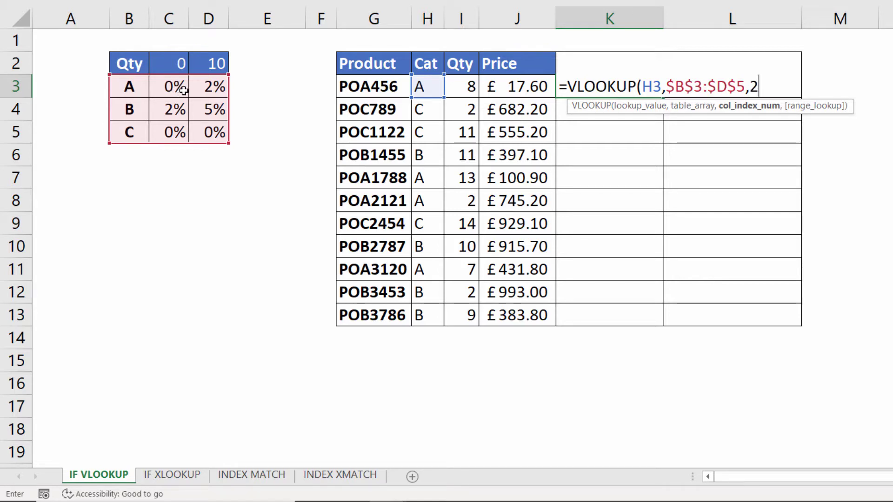
pyautogui.write(',')
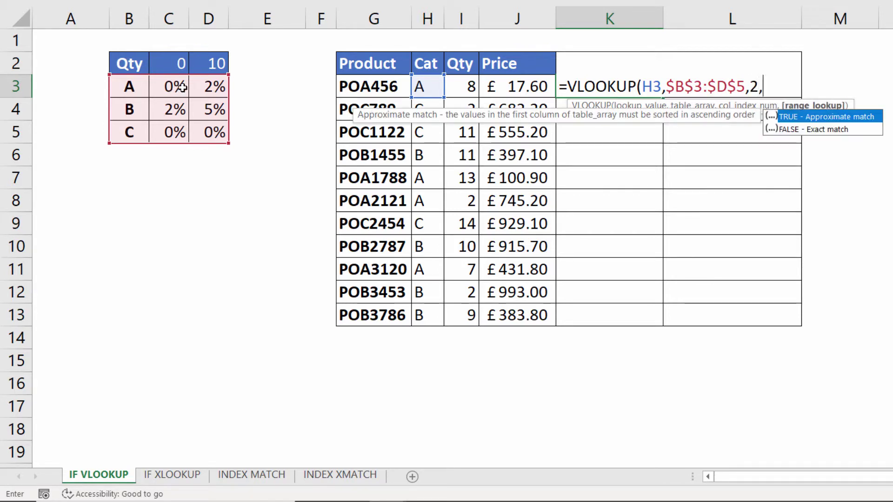
pyautogui.doubleClick(821, 129)
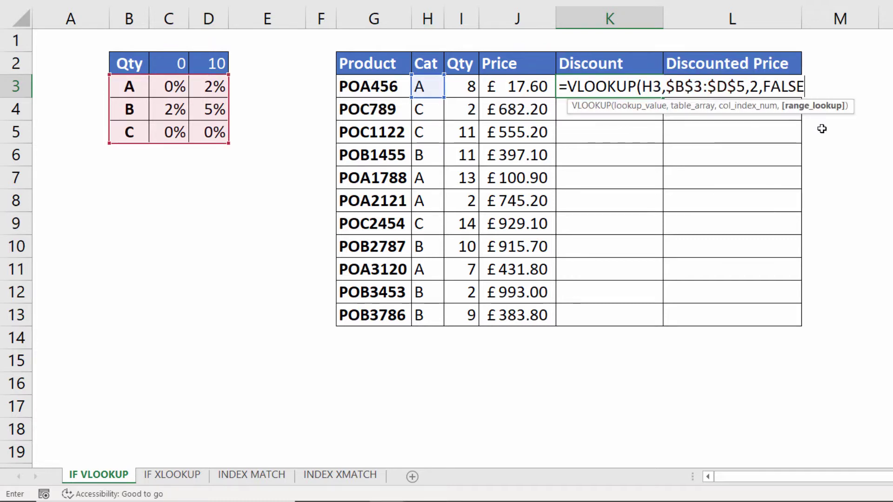
pyautogui.write(')')
pyautogui.press('Return')
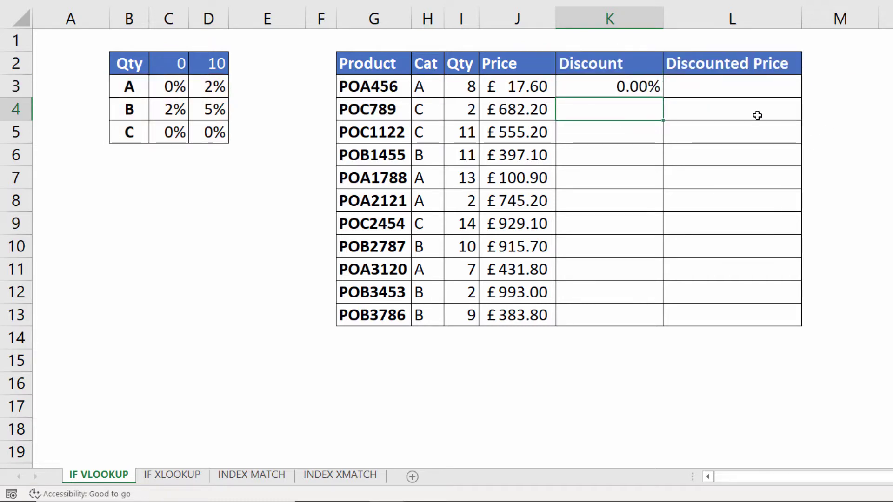
pyautogui.click(638, 89)
pyautogui.doubleClick(661, 98)
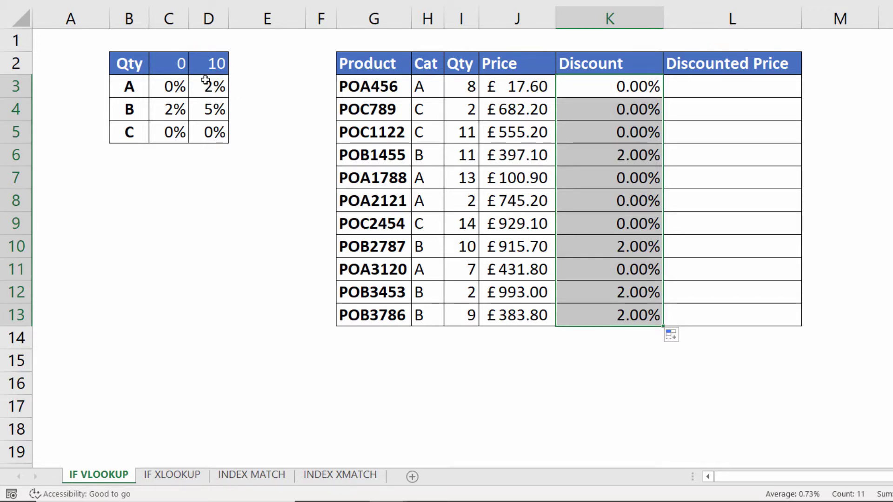
# Step: Wrap the VLOOKUP in K3 in an IF function with the logical test I3<$D$2, keeping the VLOOKUP as the value if true
pyautogui.doubleClick(625, 86)
pyautogui.click(568, 87)
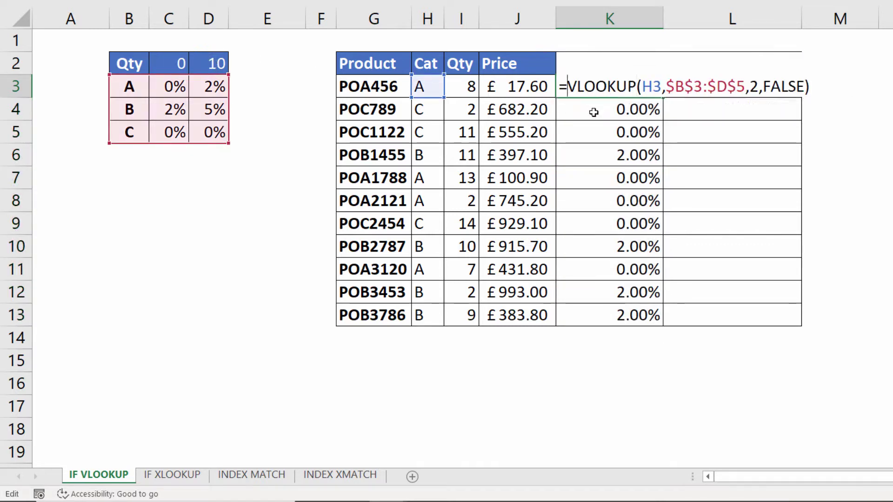
pyautogui.write('IF')
pyautogui.doubleClick(593, 112)
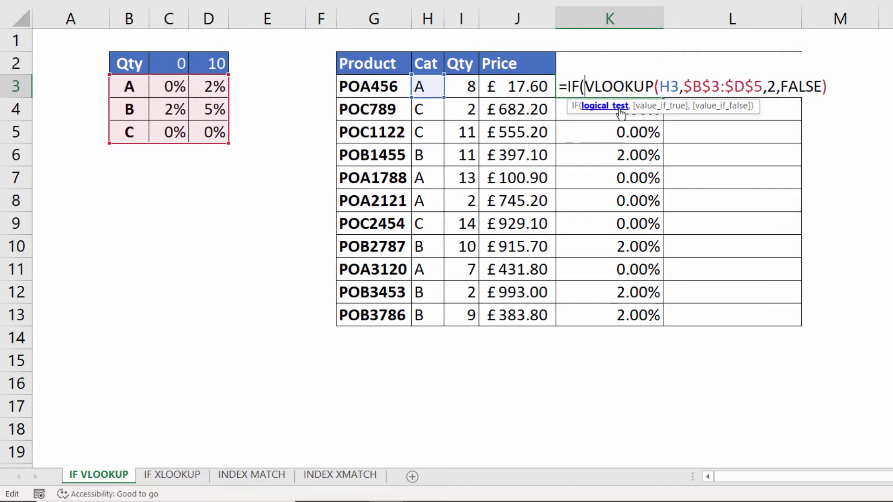
pyautogui.click(465, 85)
pyautogui.write('<')
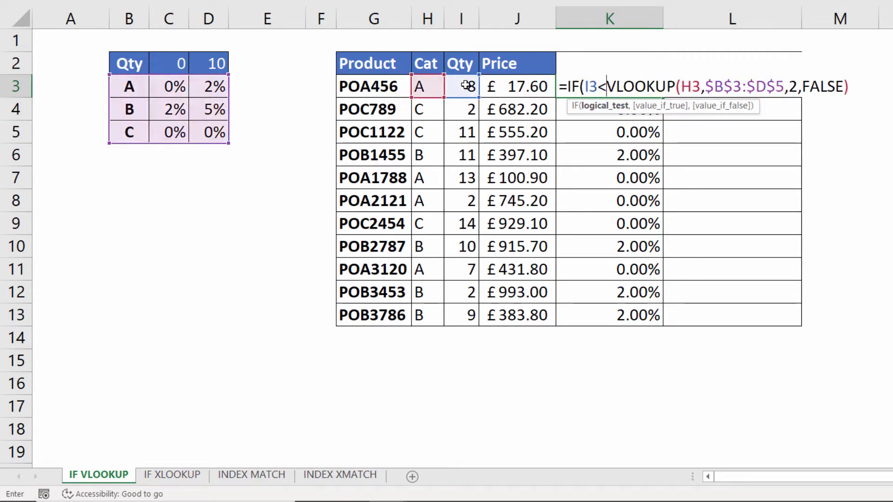
pyautogui.click(214, 62)
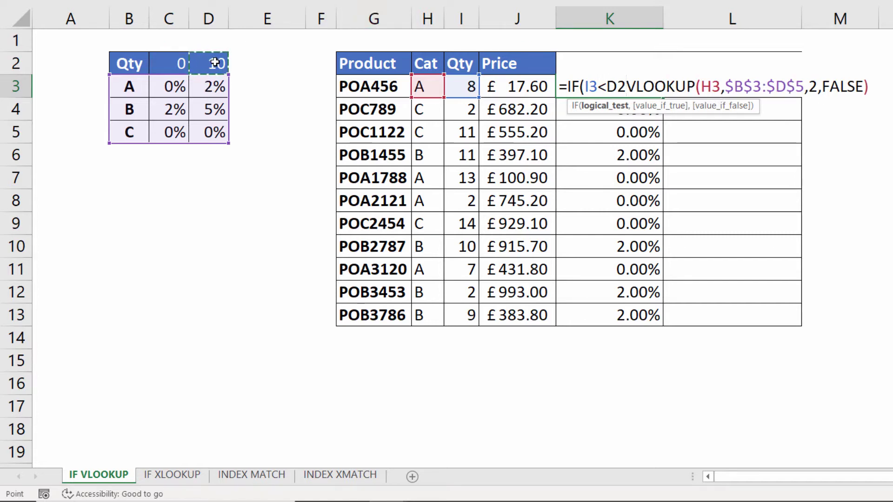
pyautogui.press('F4')
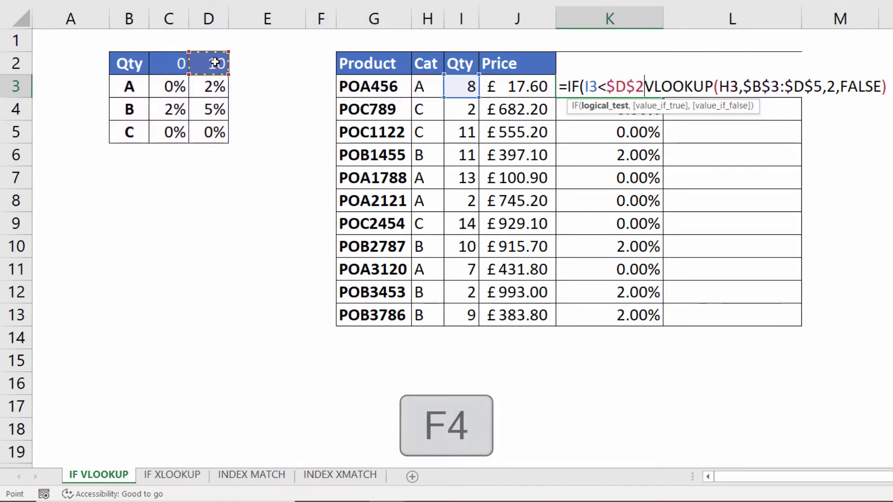
pyautogui.write(',')
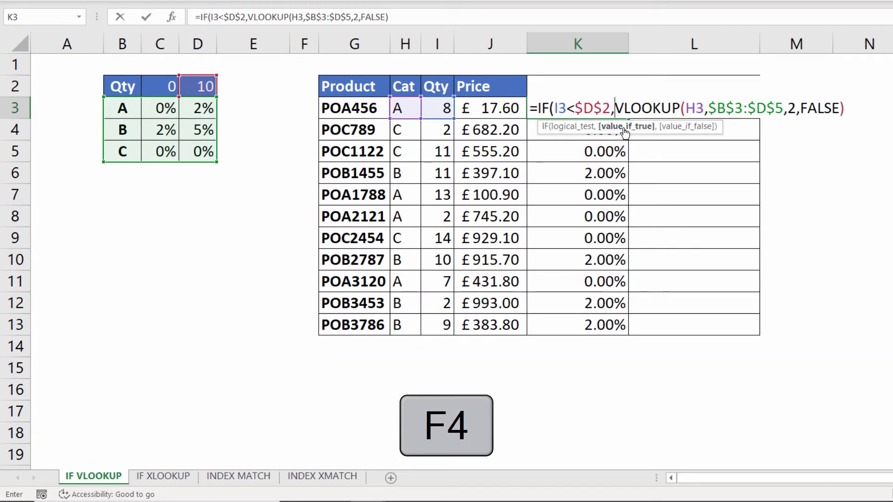
# Step: Copy the VLOOKUP expression in K3 and paste it as the IF function's value-if-false argument
pyautogui.click(639, 119)
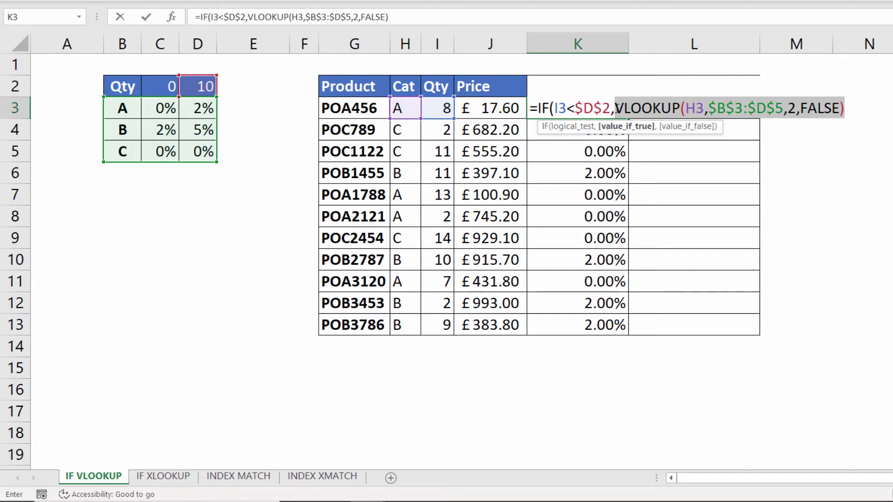
pyautogui.moveTo(612, 108); pyautogui.dragTo(554, 107)
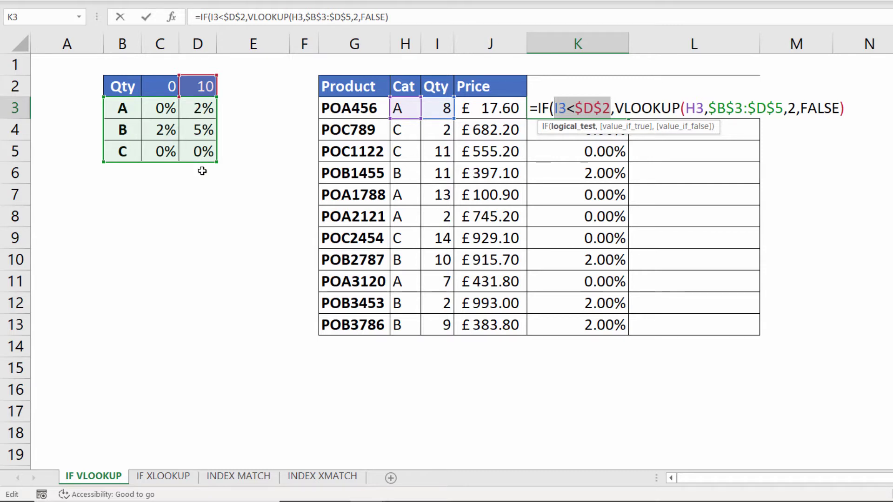
pyautogui.moveTo(620, 107); pyautogui.dragTo(883, 106)
pyautogui.hotkey('ctrl', 'c')
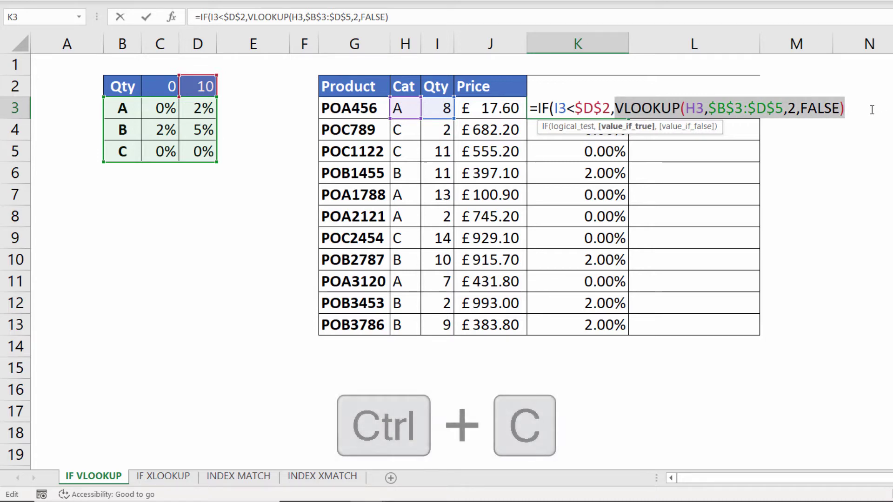
pyautogui.click(881, 106)
pyautogui.write(',')
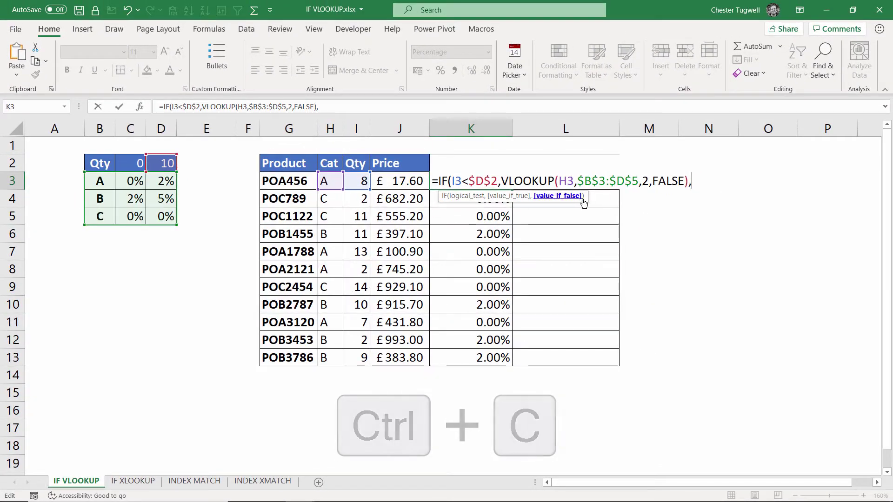
pyautogui.hotkey('ctrl', 'v')
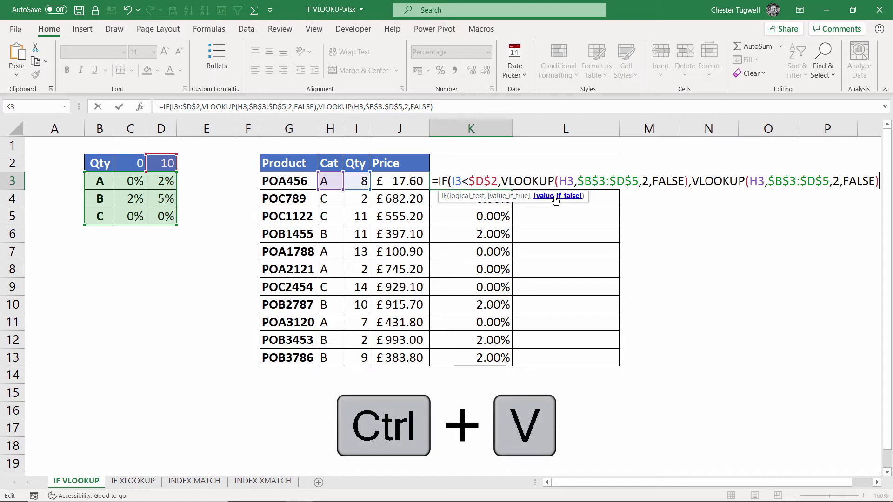
# Step: Change the second VLOOKUP's column index to 3, close the IF formula in K3, and fill it down to K13
pyautogui.hscroll(1, 698, 186)
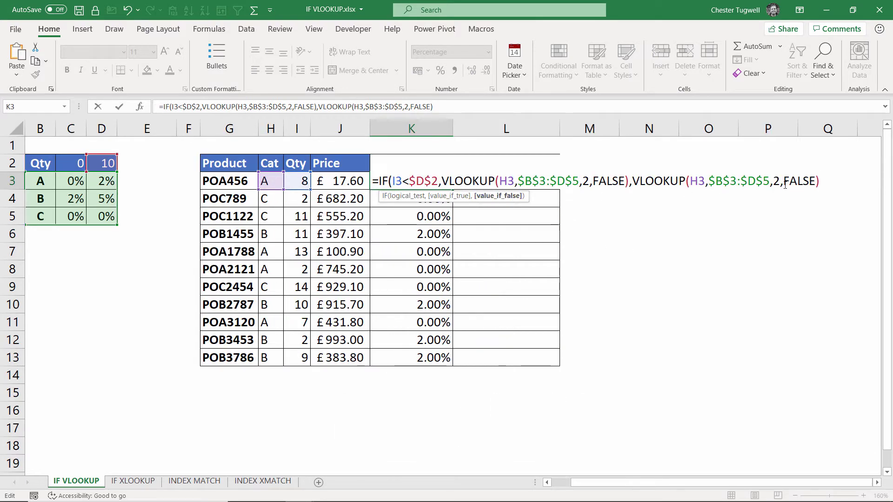
pyautogui.click(778, 181)
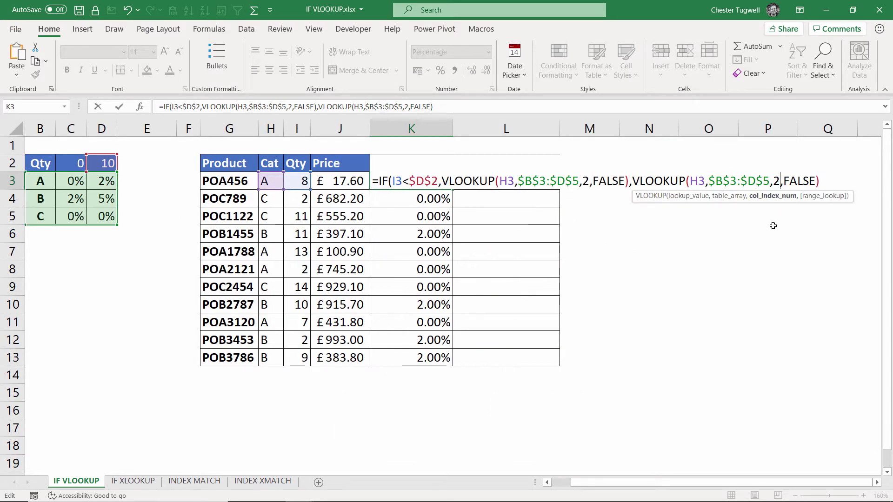
pyautogui.press('BackSpace')
pyautogui.write('3')
pyautogui.click(828, 182)
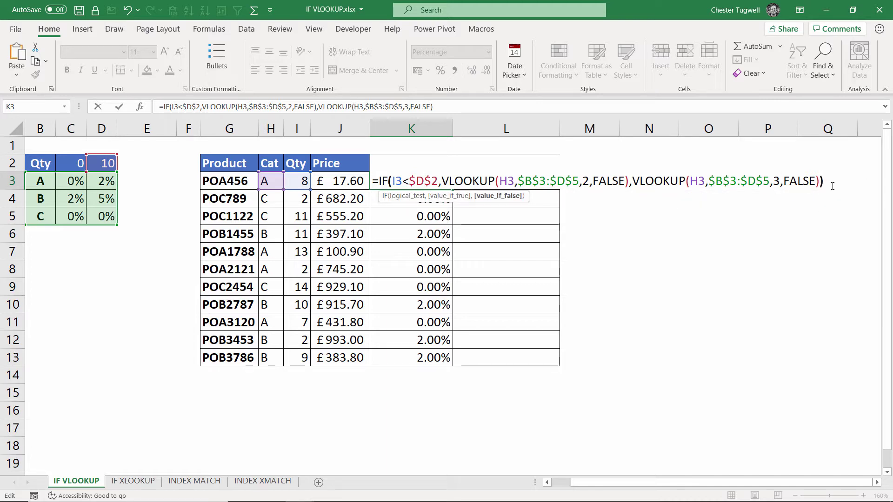
pyautogui.write(')')
pyautogui.click(390, 181)
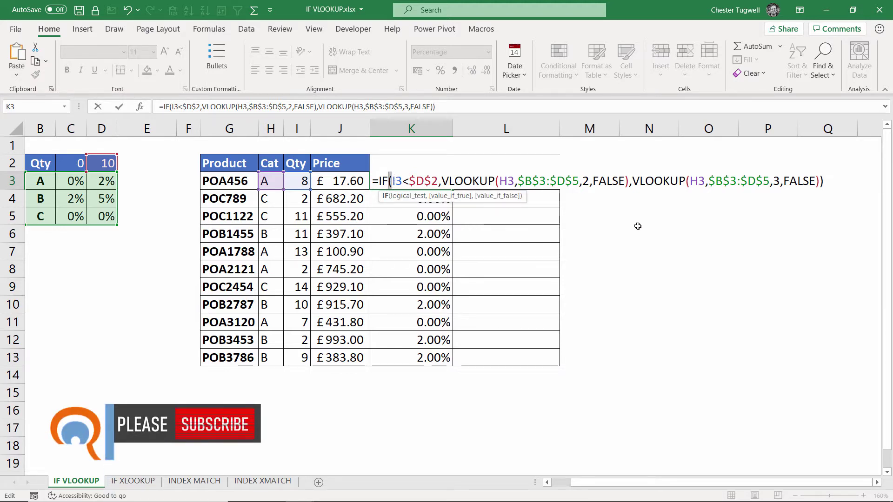
pyautogui.press('Return')
pyautogui.click(449, 186)
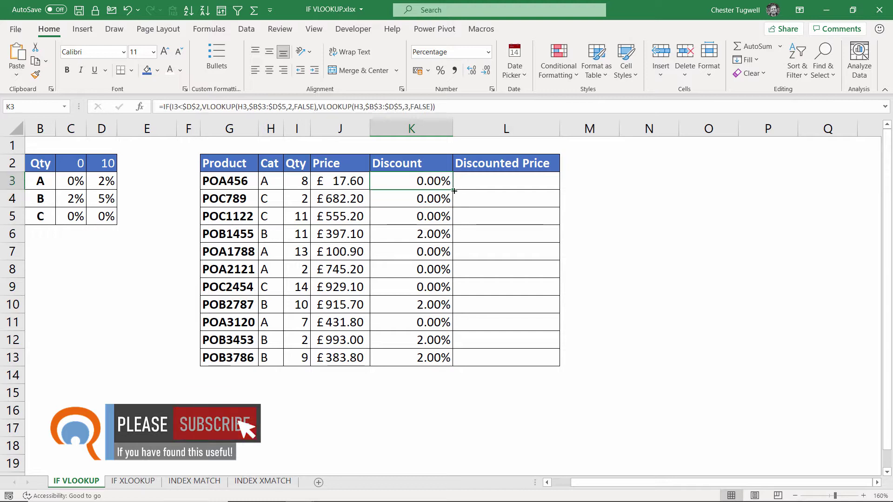
pyautogui.doubleClick(451, 189)
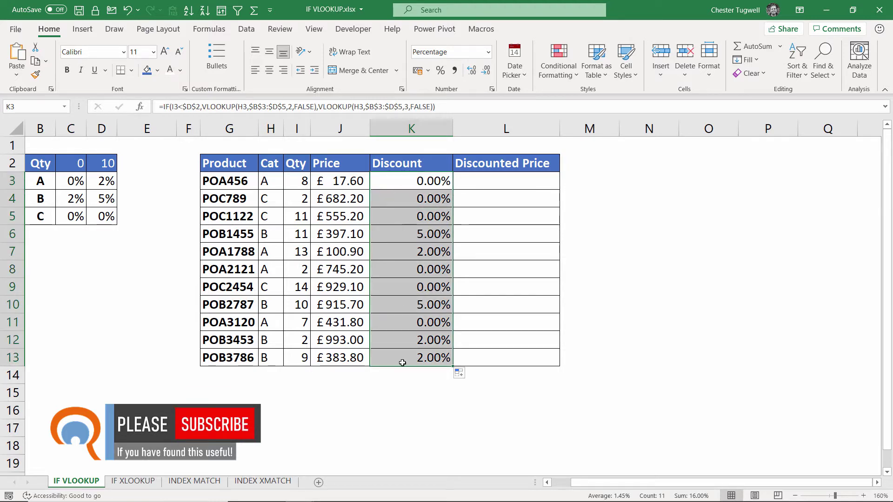
# Step: Enter the formula =I3*J3 in L3 to multiply quantity by price
pyautogui.moveTo(802, 482); pyautogui.dragTo(784, 483)
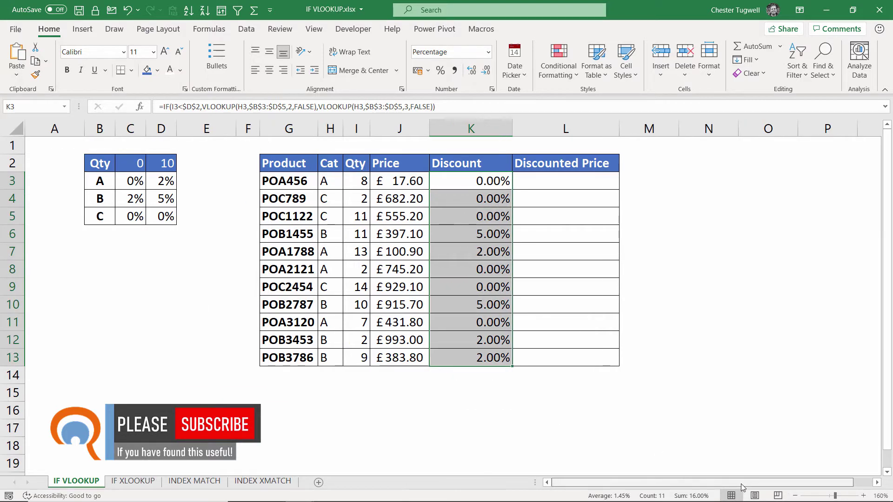
pyautogui.click(563, 181)
pyautogui.write('=')
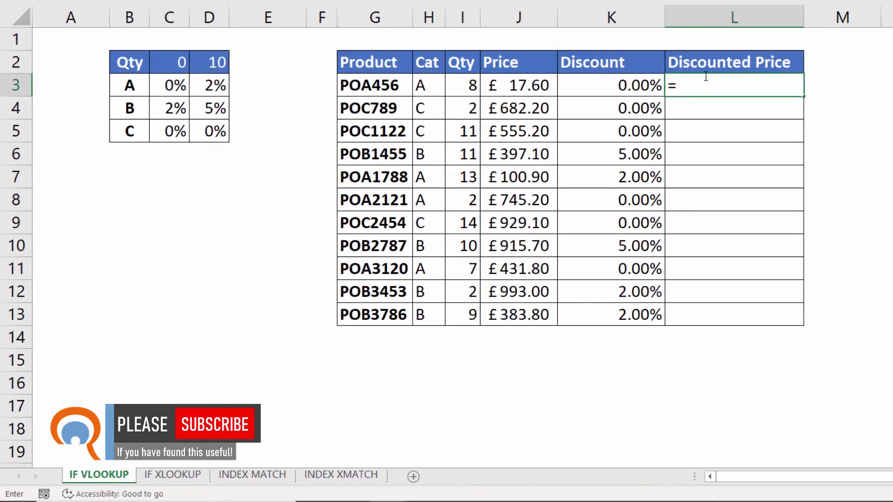
pyautogui.click(469, 75)
pyautogui.write('*')
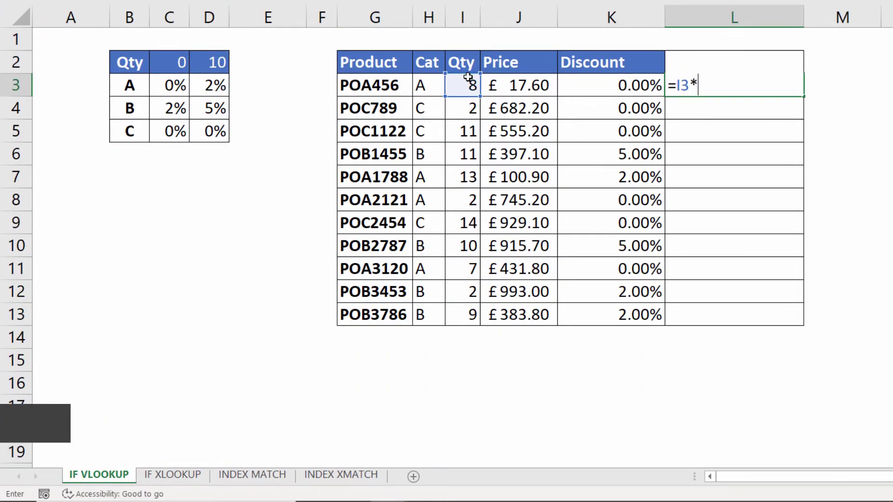
pyautogui.click(510, 87)
pyautogui.press('Return')
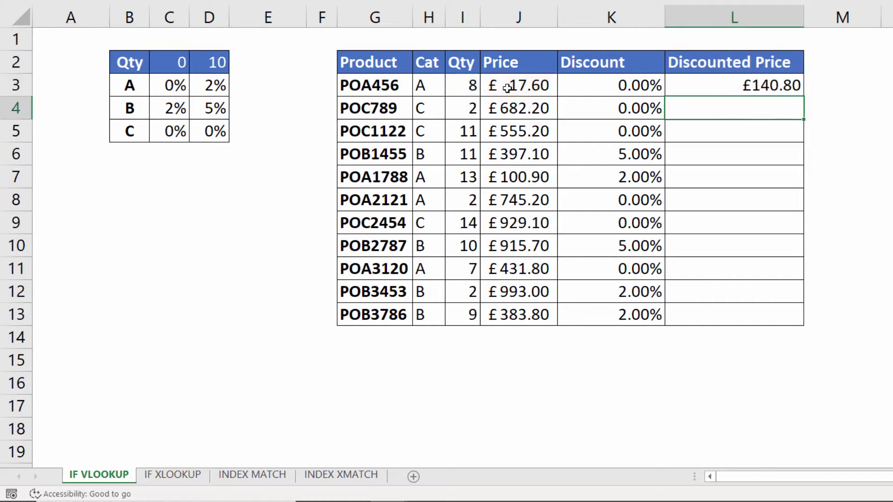
# Step: Extend the Discounted Price formula in L3 to =I3*J3*(1-K3) so it applies the discount
pyautogui.click(787, 85)
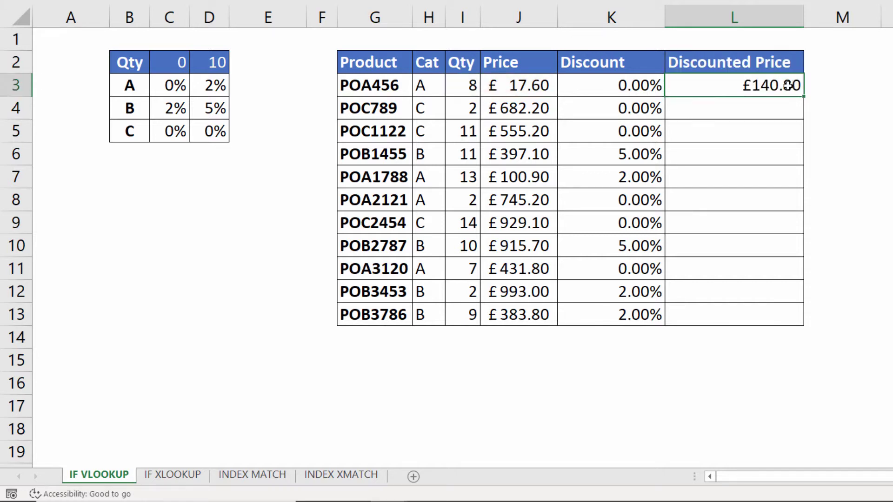
pyautogui.press('F2')
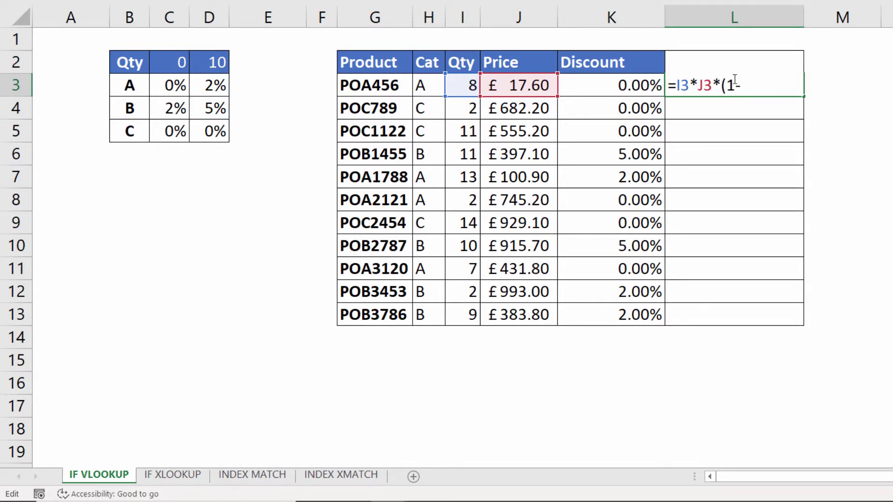
pyautogui.click(642, 85)
pyautogui.write(')')
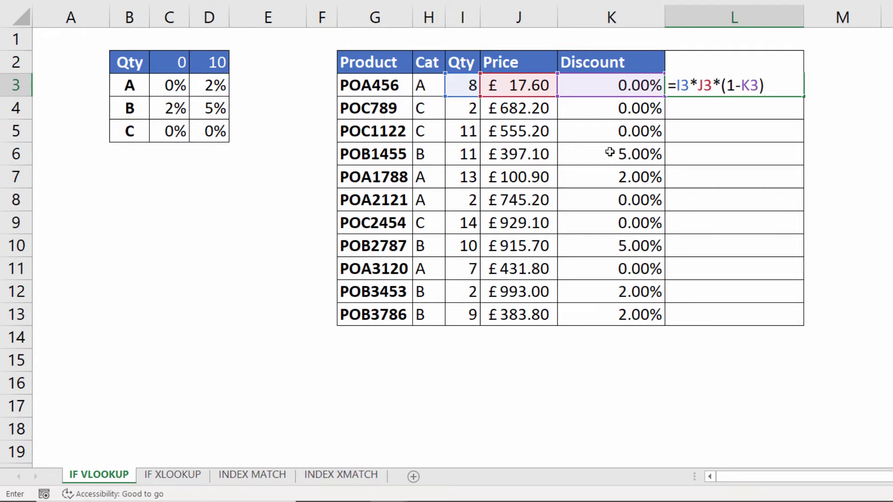
pyautogui.doubleClick(730, 88)
pyautogui.press('Return')
pyautogui.click(787, 85)
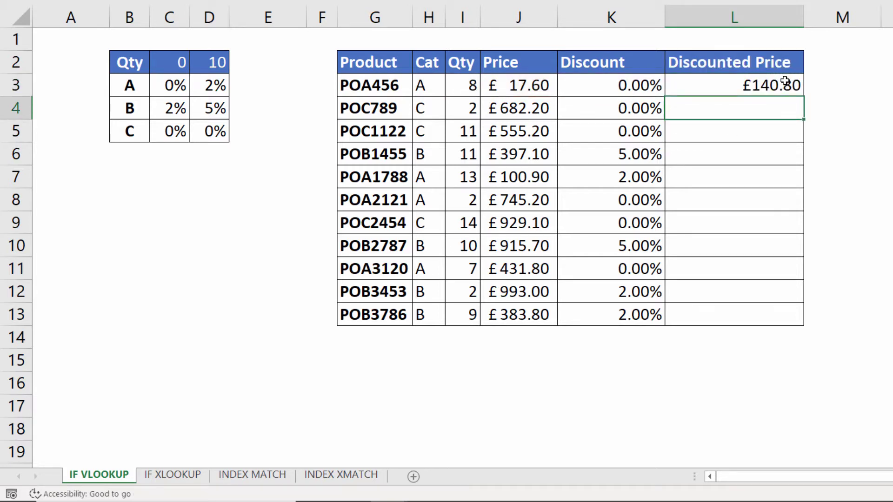
# Step: Fill the Discounted Price formula from L3 down to L13 and switch to the IF XLOOKUP sheet
pyautogui.doubleClick(803, 98)
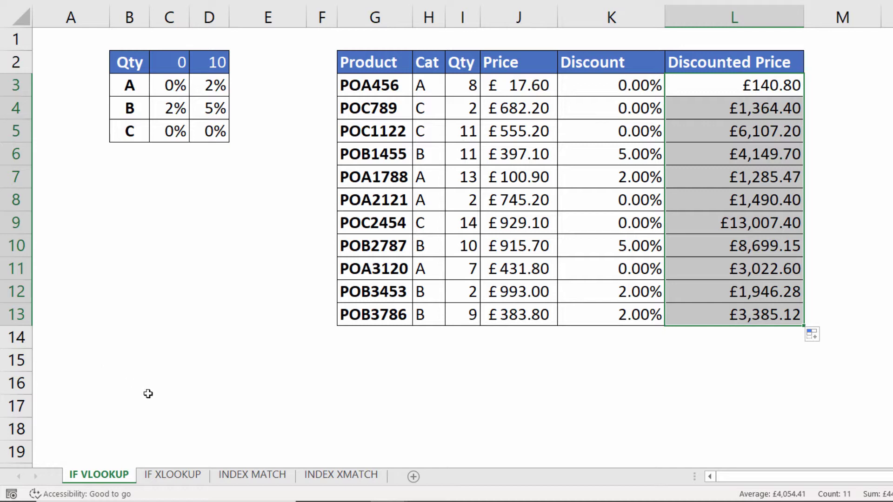
pyautogui.click(167, 474)
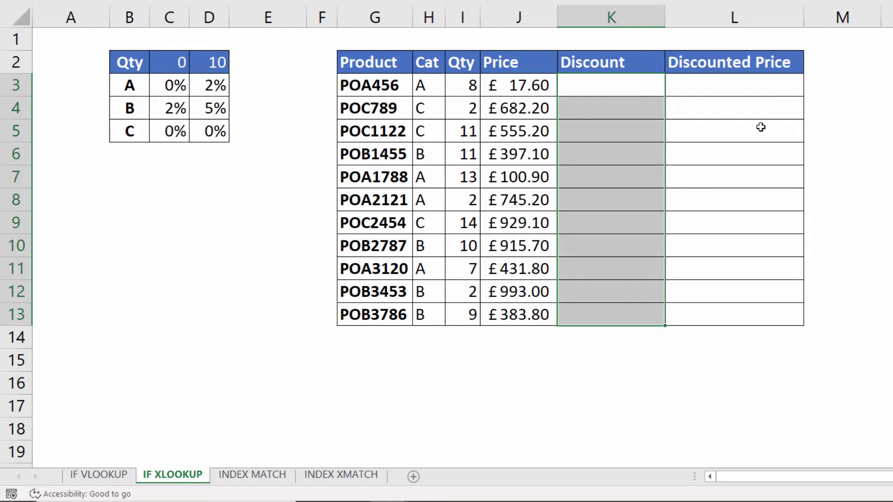
# Step: Start an XLOOKUP formula in K3 using the category range H3:H13 as the lookup value
pyautogui.click(594, 85)
pyautogui.write('=')
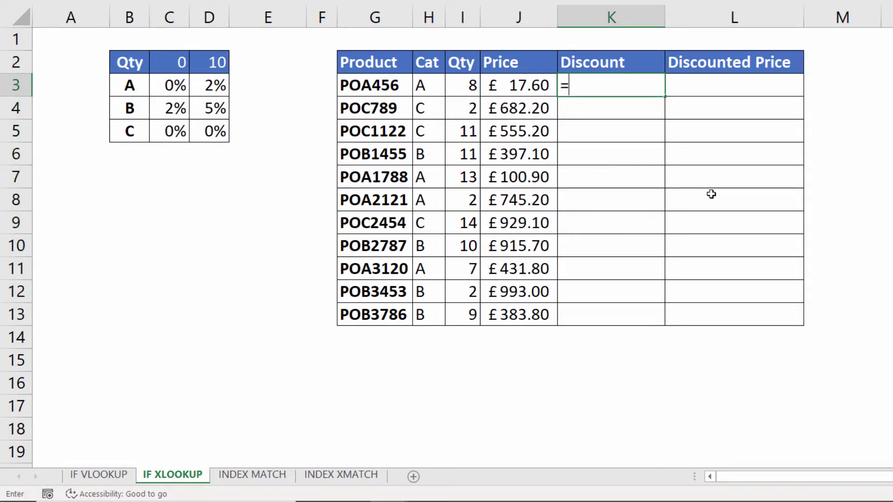
pyautogui.write('xl')
pyautogui.press('Tab')
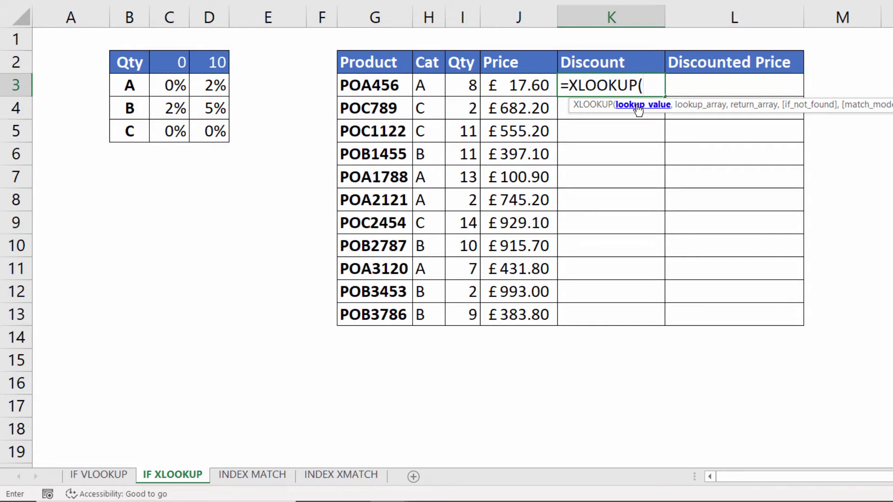
pyautogui.click(432, 87)
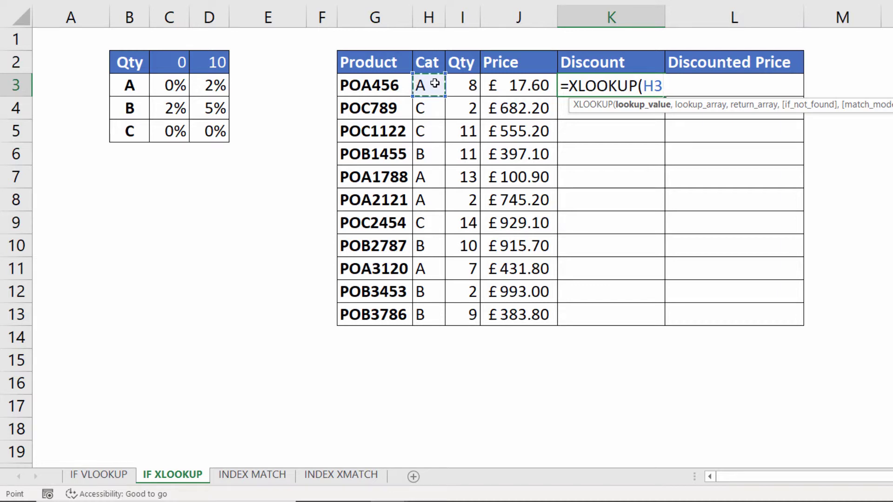
pyautogui.moveTo(435, 84); pyautogui.dragTo(424, 314)
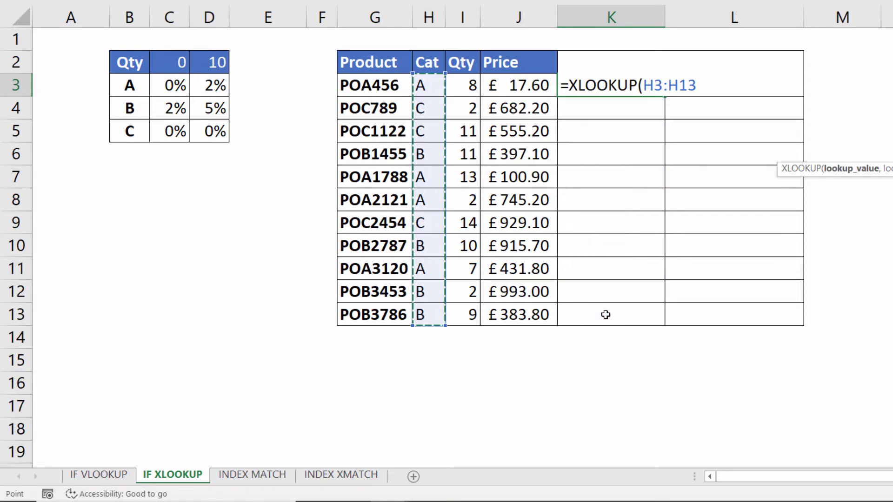
pyautogui.write(',')
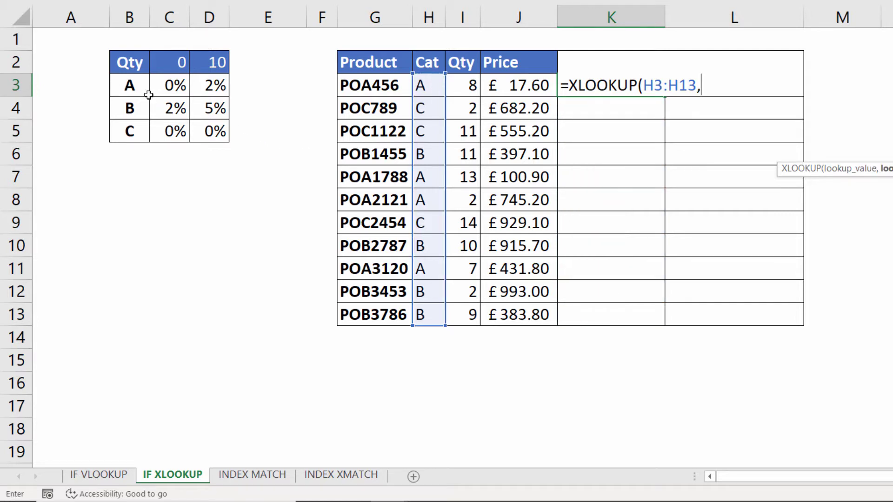
# Step: Complete the XLOOKUP in K3 with lookup array B3:B5 and return array C3:C5, and enter the formula
pyautogui.moveTo(135, 91); pyautogui.dragTo(125, 135)
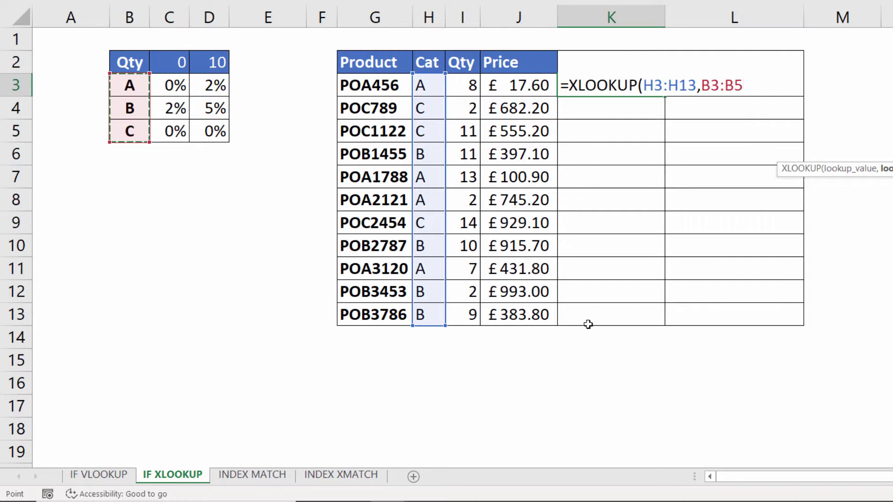
pyautogui.write(',')
pyautogui.moveTo(180, 83); pyautogui.dragTo(176, 141)
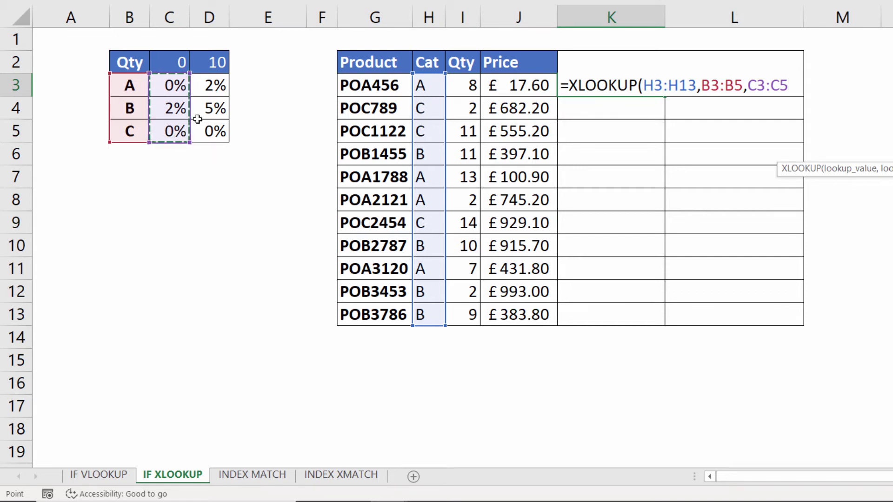
pyautogui.write(')')
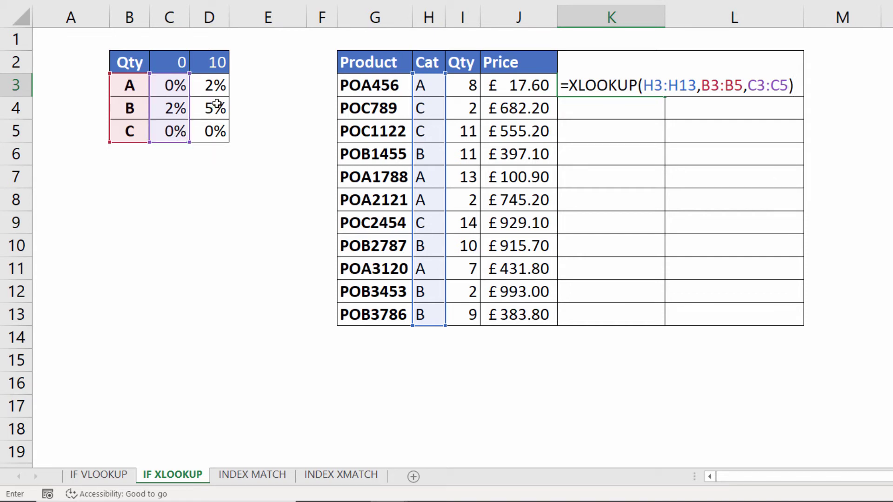
pyautogui.press('Return')
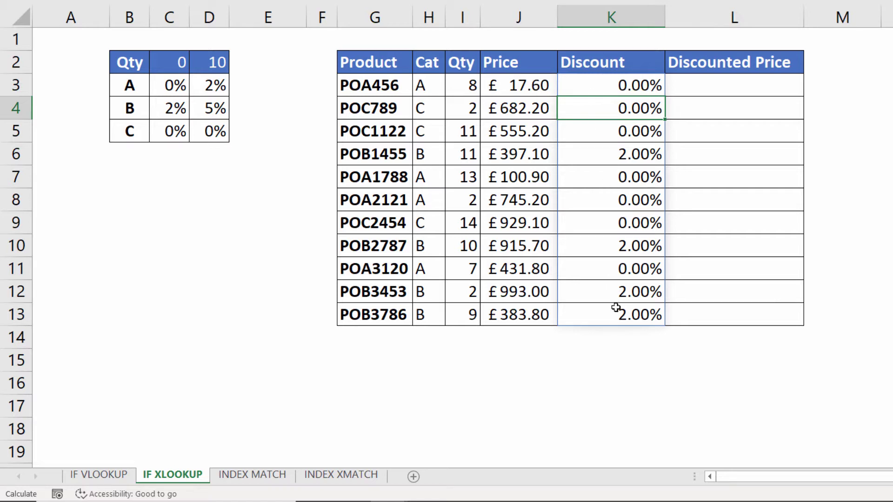
# Step: Wrap the XLOOKUP in K3 in an IF function with the logical test I3:I13<D2
pyautogui.doubleClick(605, 84)
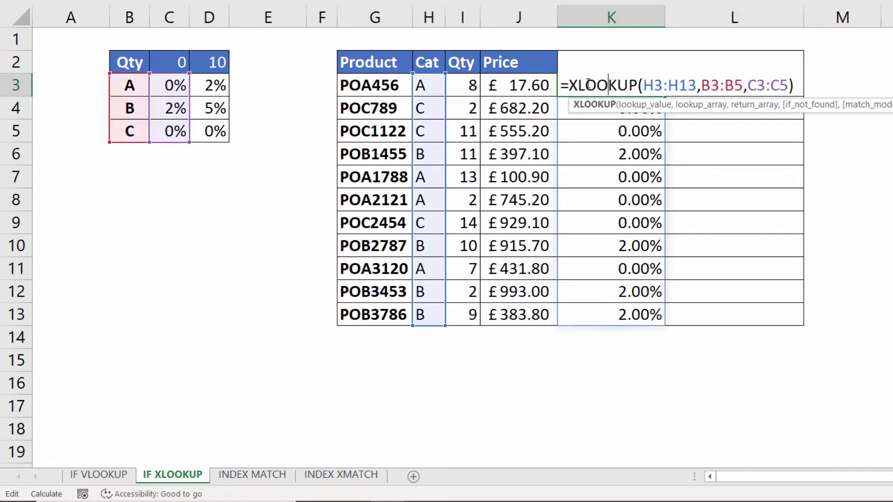
pyautogui.click(569, 85)
pyautogui.write('IF(')
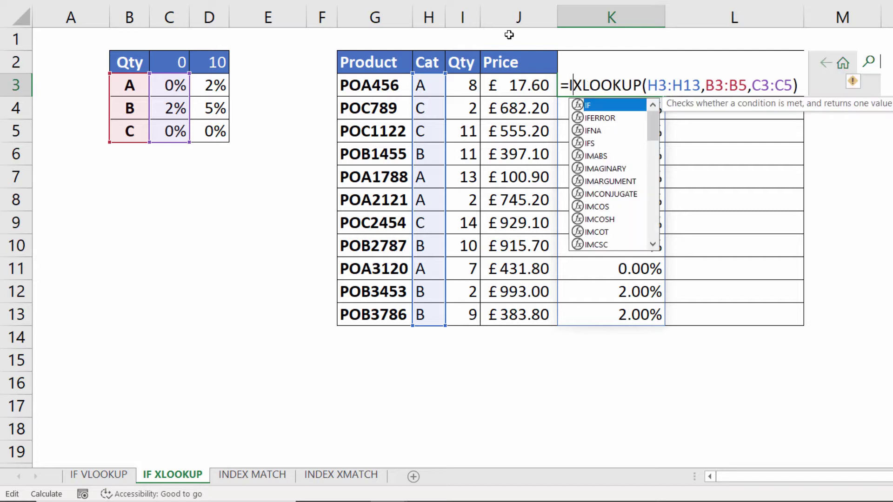
pyautogui.moveTo(471, 85); pyautogui.dragTo(474, 311)
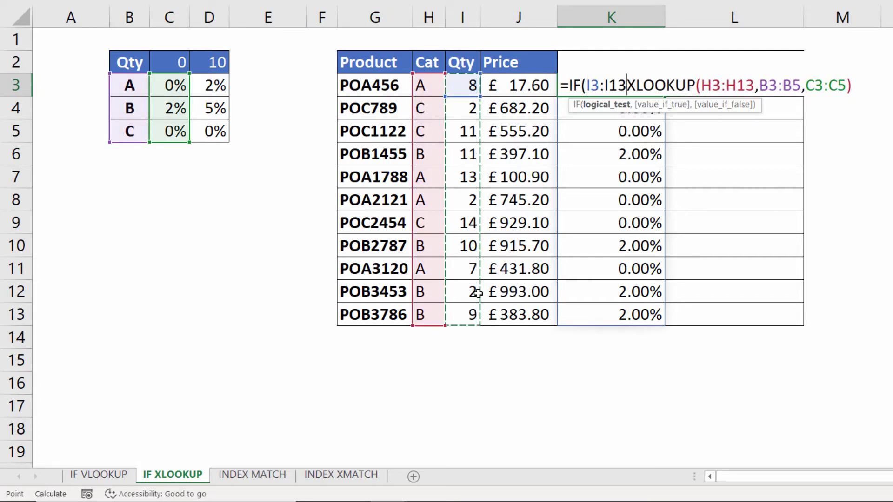
pyautogui.write('<')
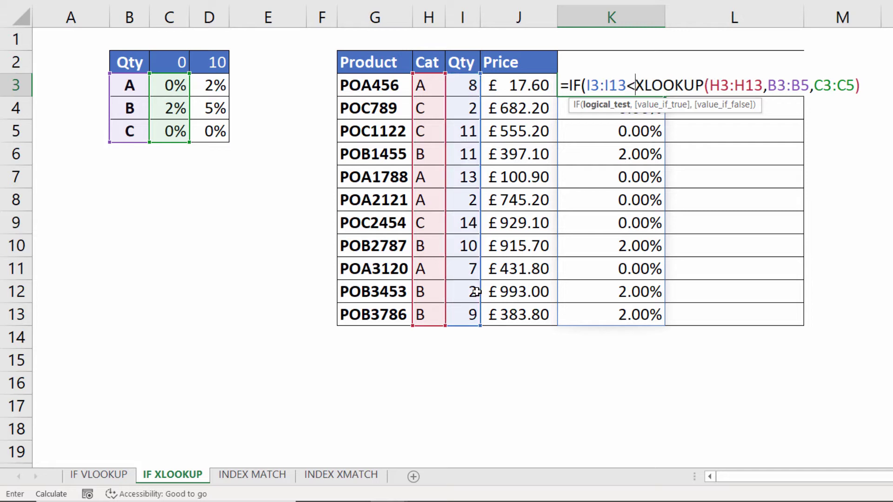
pyautogui.click(211, 64)
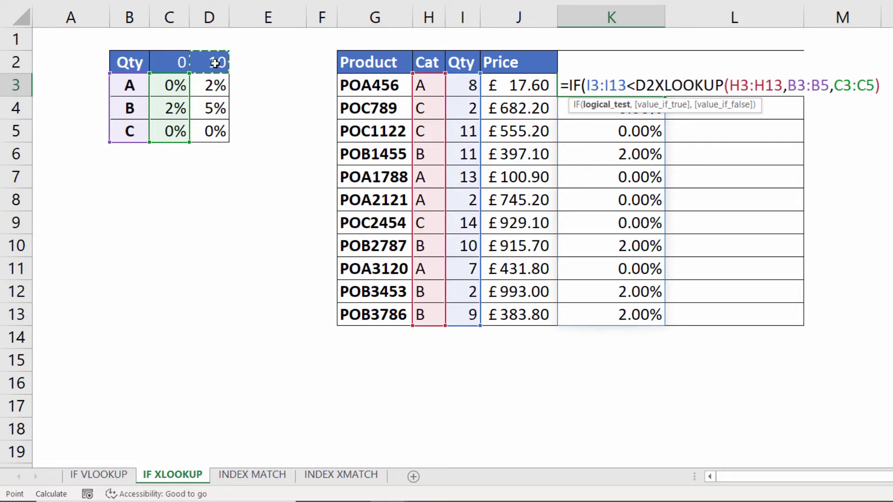
pyautogui.write(',')
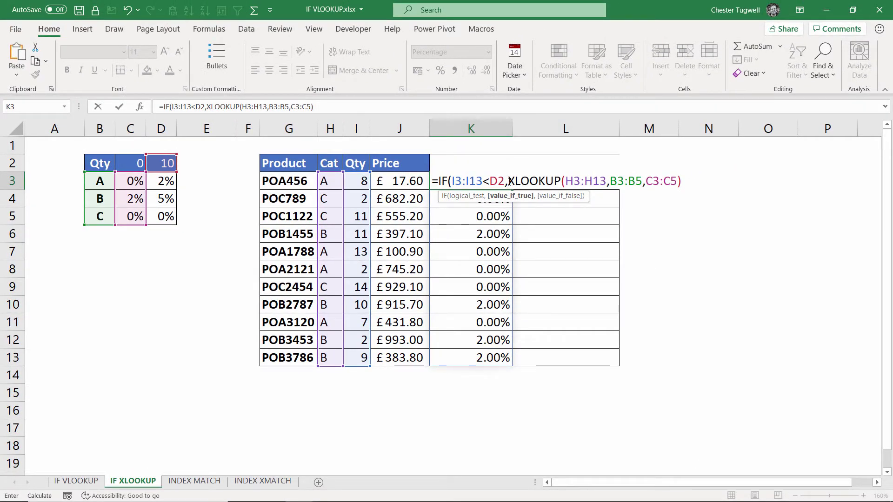
# Step: Copy the XLOOKUP expression in K3 and paste it as the IF function's value-if-false argument
pyautogui.moveTo(511, 181)
pyautogui.mouseDown()
pyautogui.moveTo(681, 181)
pyautogui.moveTo(508, 181)
pyautogui.mouseUp()
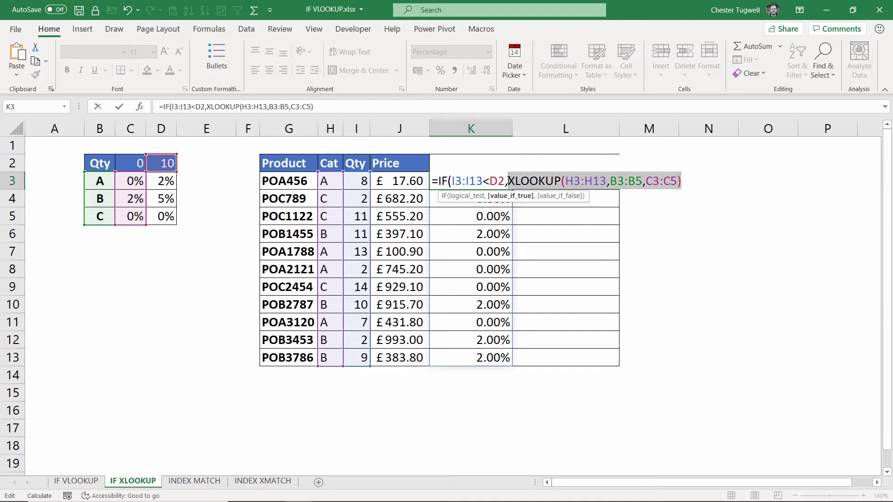
pyautogui.hotkey('ctrl', 'c')
pyautogui.click(681, 181)
pyautogui.write(',')
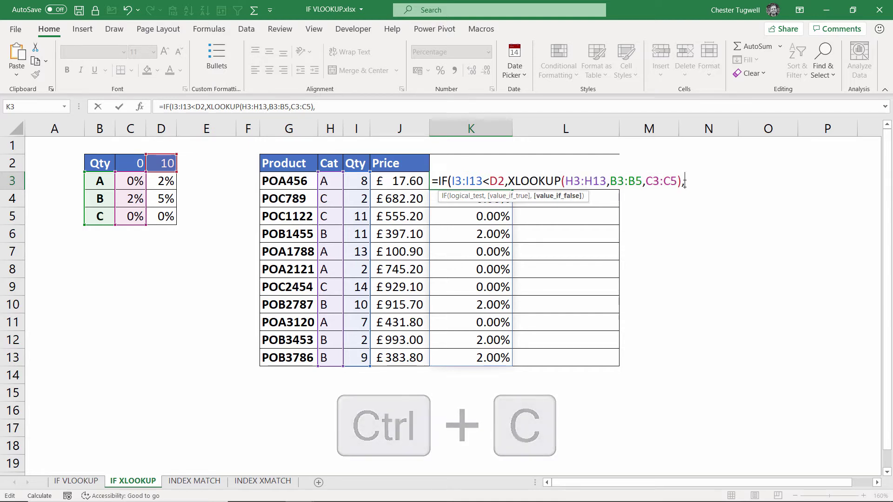
pyautogui.hotkey('ctrl', 'v')
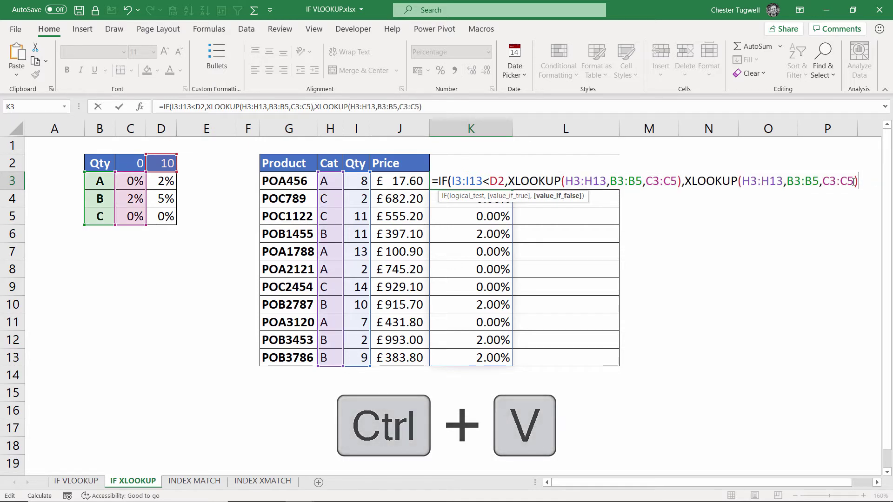
# Step: Change the second XLOOKUP's return array to D3:D5, then close and enter the IF formula in K3
pyautogui.moveTo(854, 181); pyautogui.dragTo(822, 181)
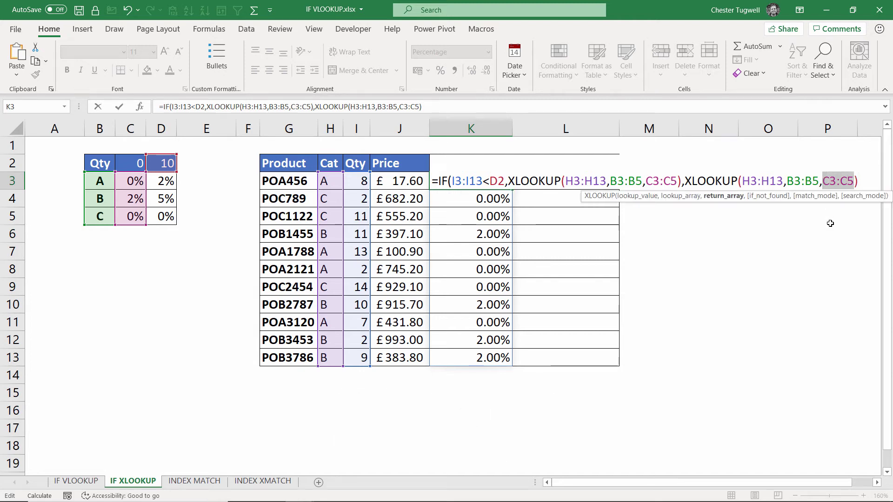
pyautogui.moveTo(169, 178); pyautogui.dragTo(168, 219)
pyautogui.click(860, 181)
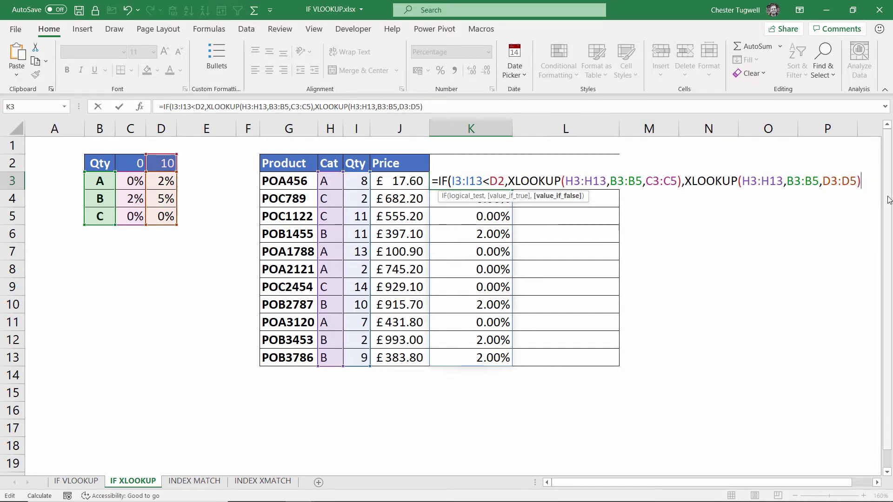
pyautogui.write(')')
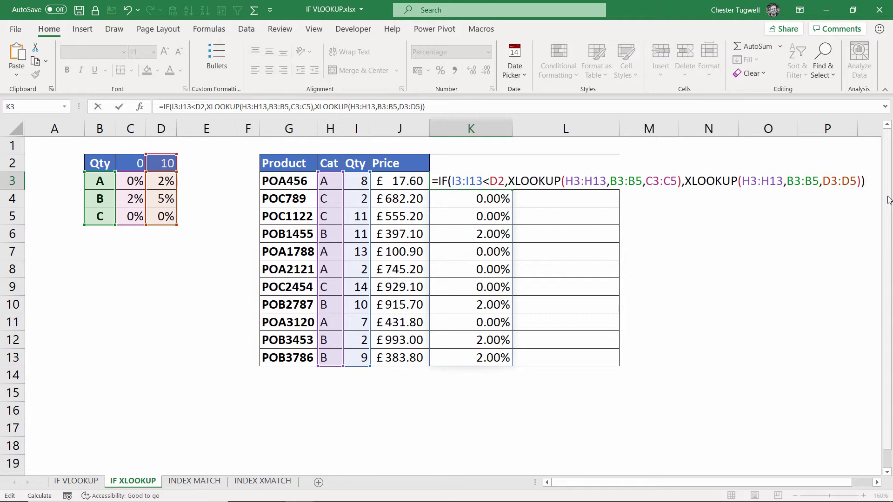
pyautogui.press('Return')
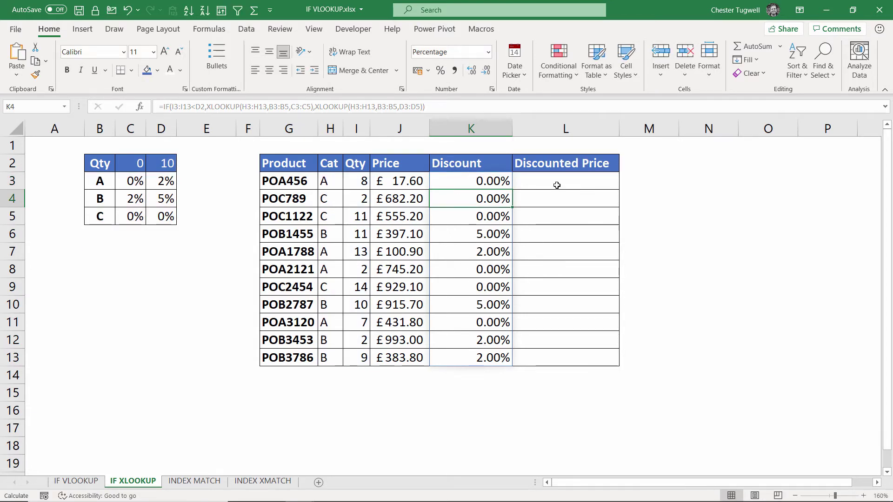
# Step: Enter the Discounted Price formula =I3*J3*(1-K3) in L3 and fill it down to L13
pyautogui.click(556, 185)
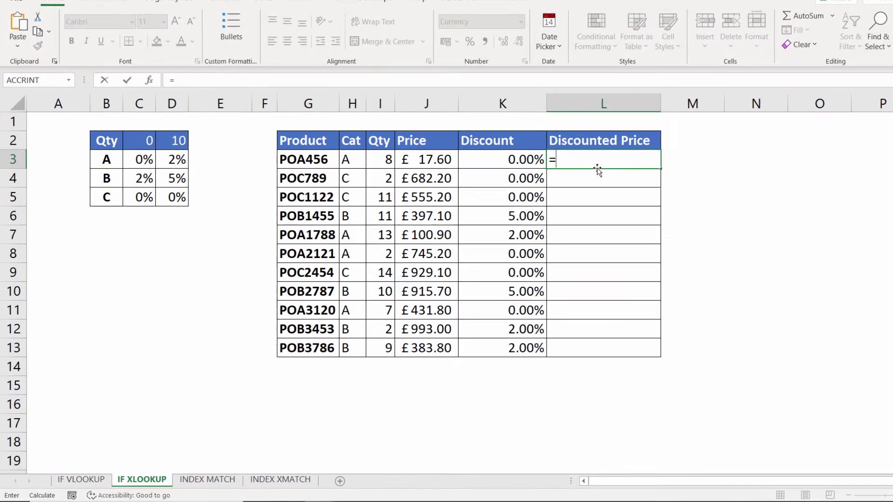
pyautogui.write('=')
pyautogui.click(351, 181)
pyautogui.write('*')
pyautogui.click(534, 80)
pyautogui.write('*(1-')
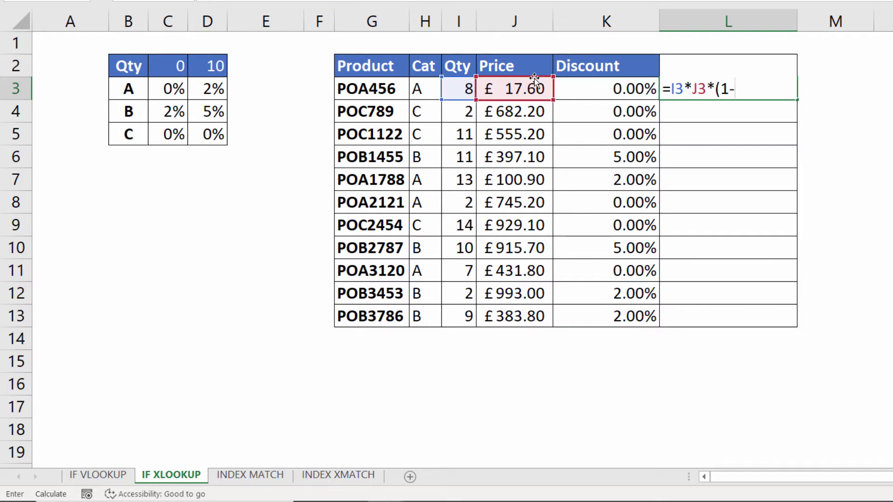
pyautogui.click(630, 81)
pyautogui.write(')')
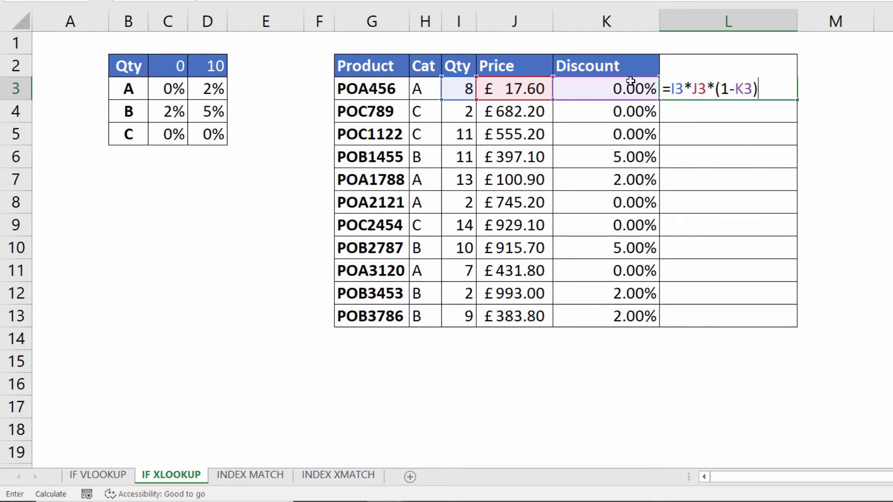
pyautogui.press('Return')
pyautogui.click(787, 93)
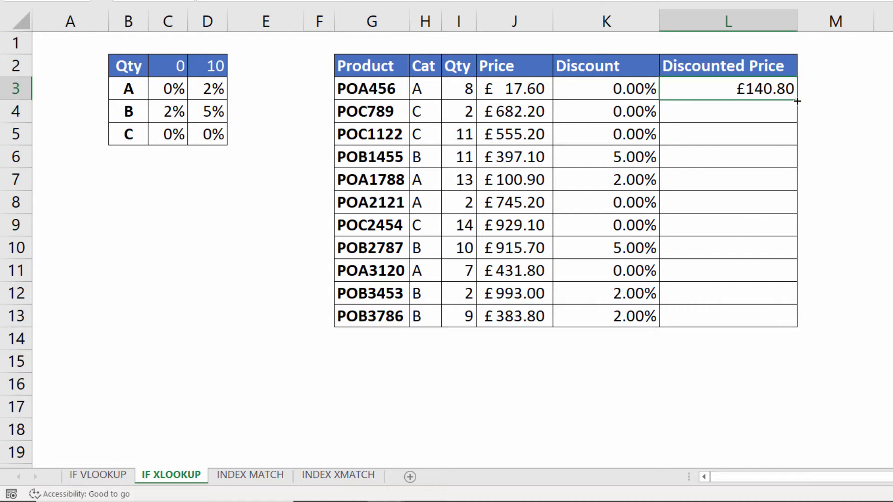
pyautogui.doubleClick(795, 101)
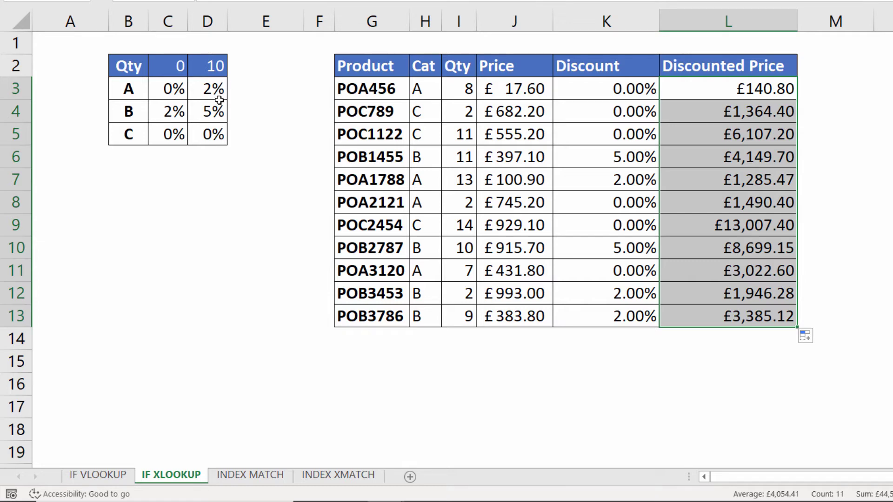
# Step: On the INDEX MATCH sheet, start an INDEX formula in K3 with the absolute array $C$3:$E$5
pyautogui.click(246, 474)
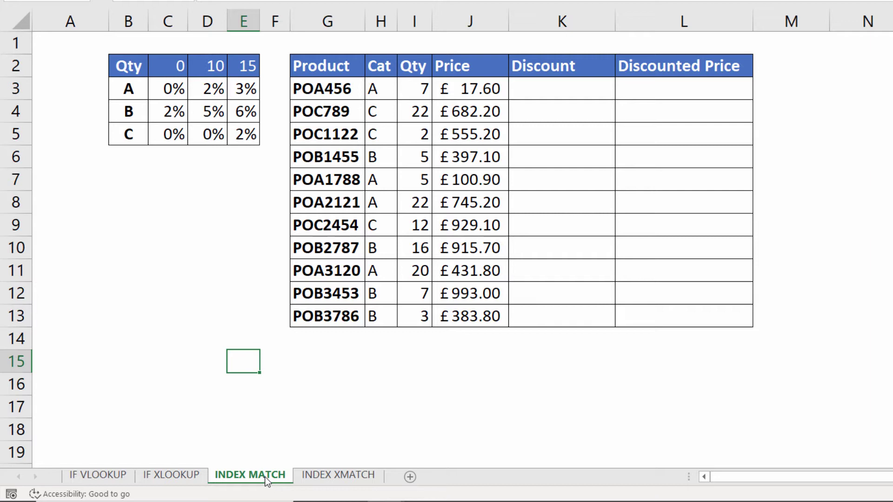
pyautogui.click(532, 91)
pyautogui.write('=index')
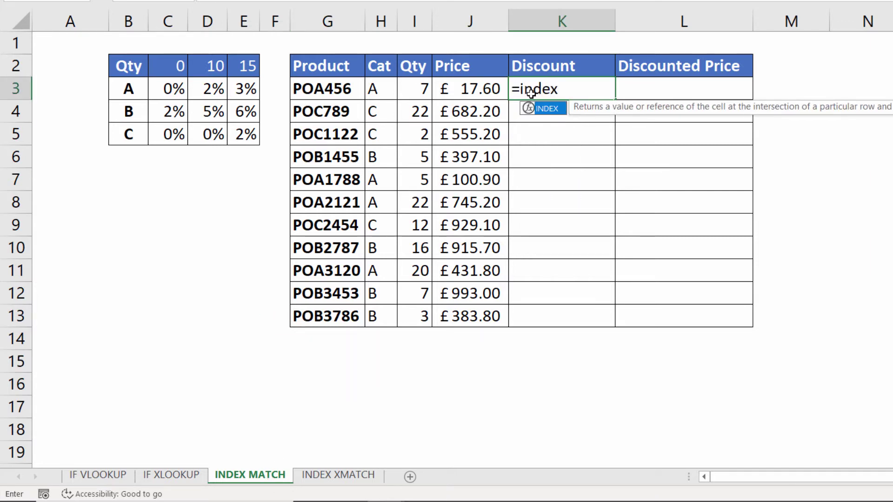
pyautogui.write('(')
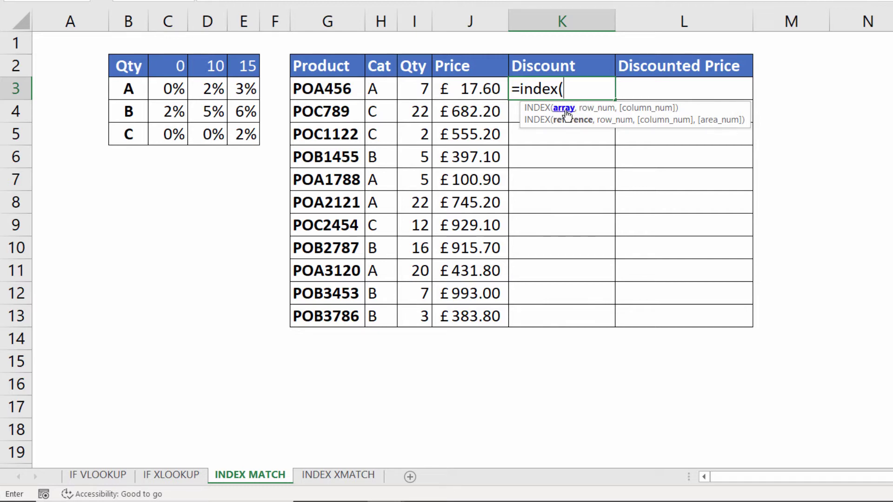
pyautogui.moveTo(172, 89); pyautogui.dragTo(242, 134)
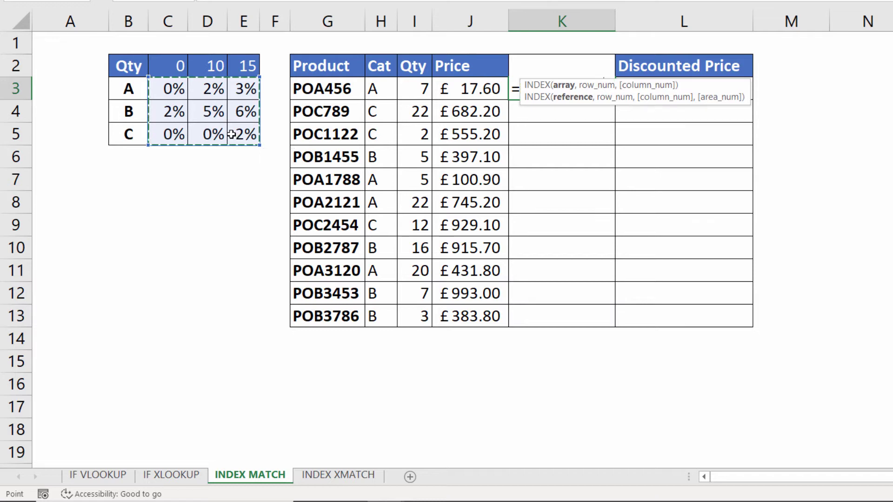
pyautogui.moveTo(583, 105); pyautogui.dragTo(754, 153)
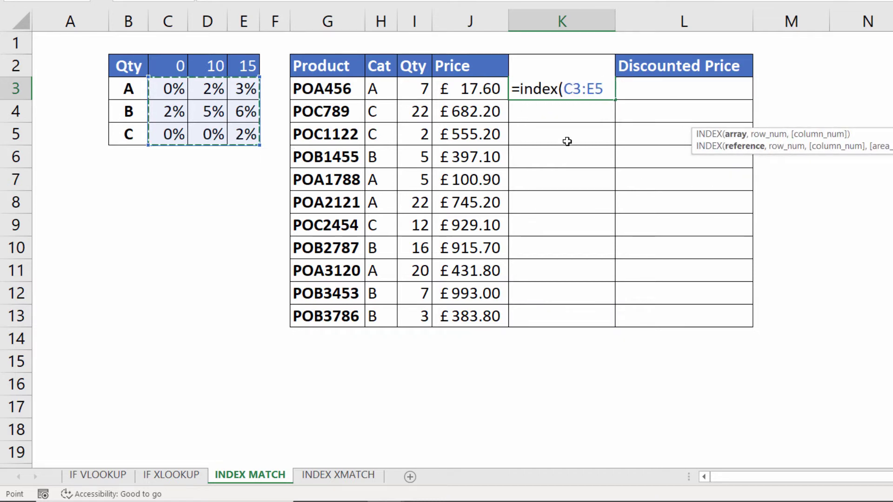
pyautogui.press('F4')
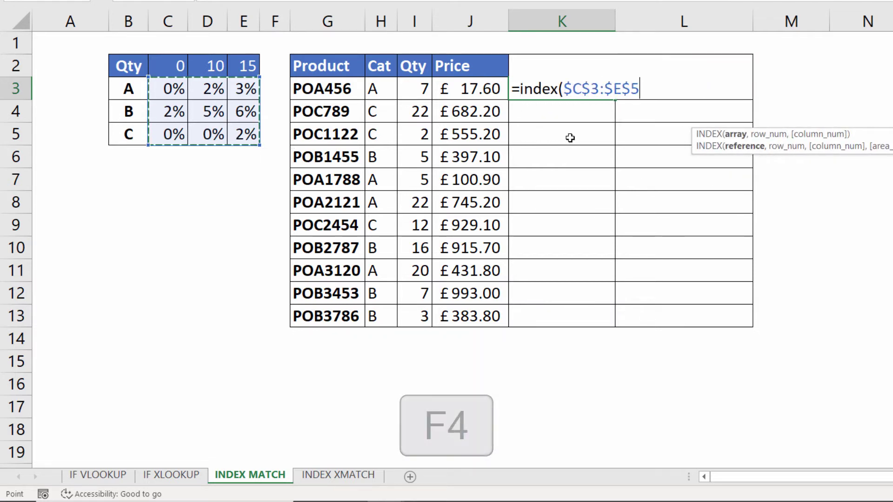
# Step: Complete the INDEX formula in K3 with row number 2 and column number 3
pyautogui.write(',2')
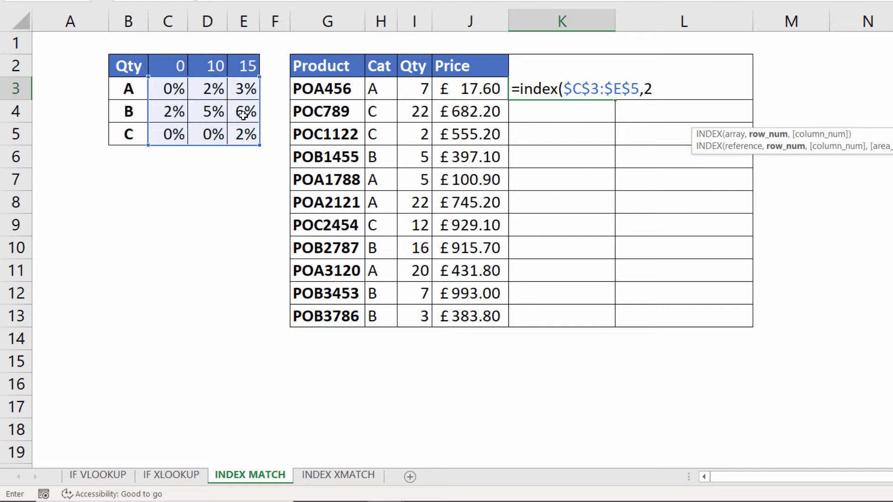
pyautogui.write(',3')
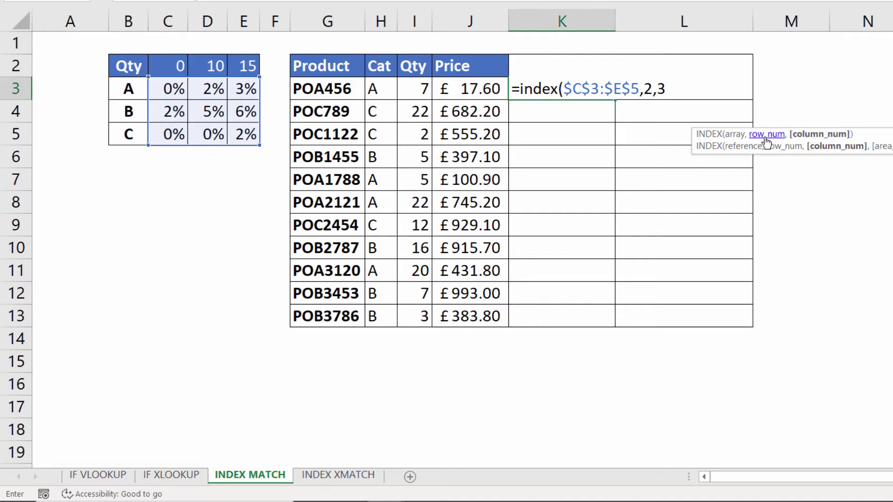
pyautogui.write(')')
pyautogui.press('Return')
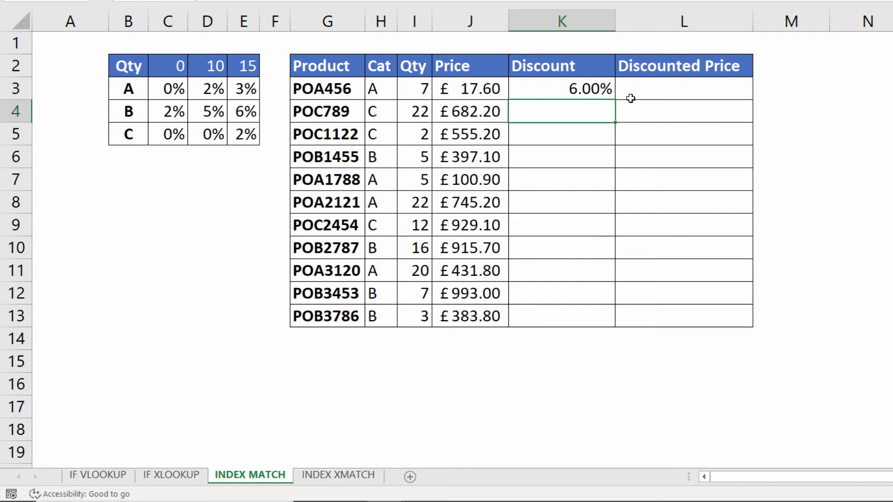
# Step: Replace the contents of K3 with the quantity-matching formula =MATCH(I3,C2:E2,1)
pyautogui.click(597, 95)
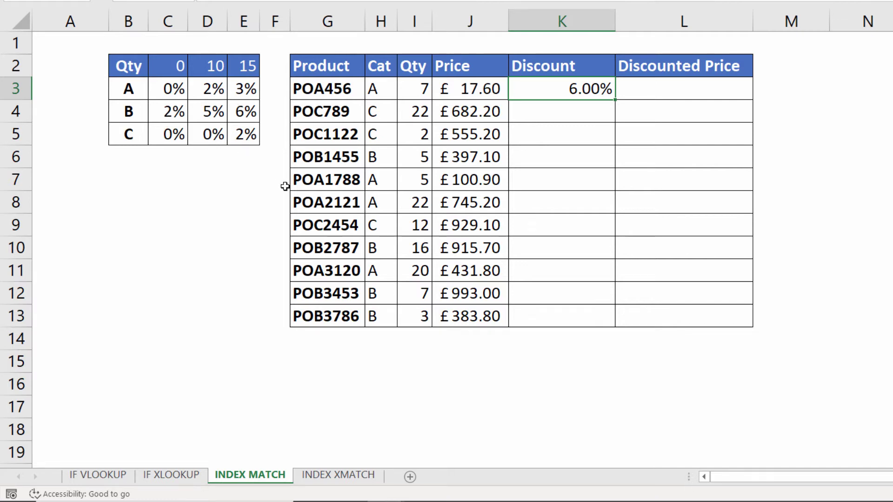
pyautogui.press('BackSpace')
pyautogui.write('=MAT')
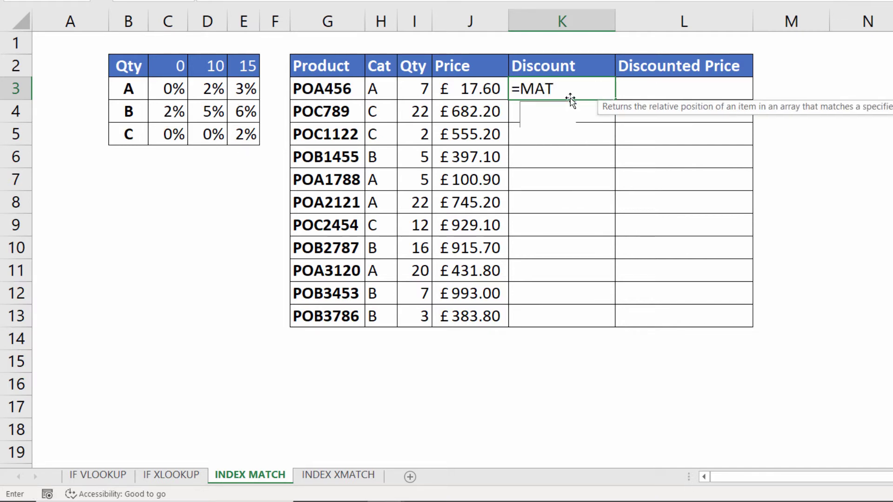
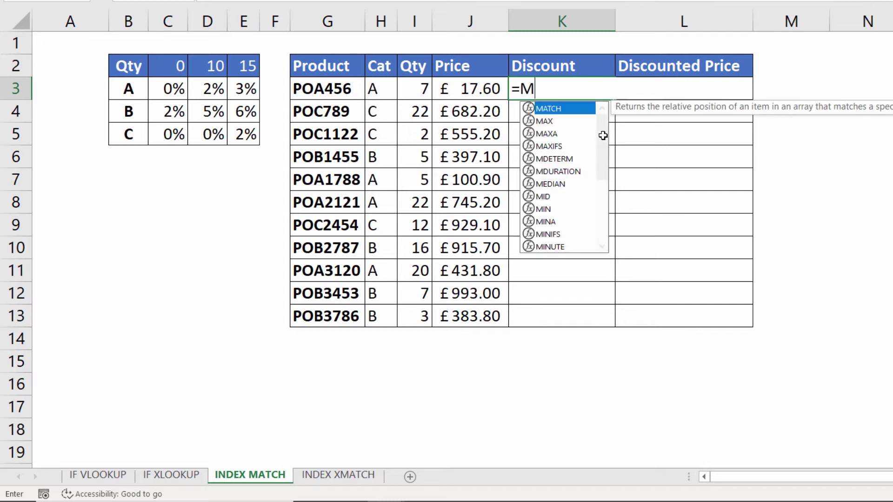
pyautogui.write('(')
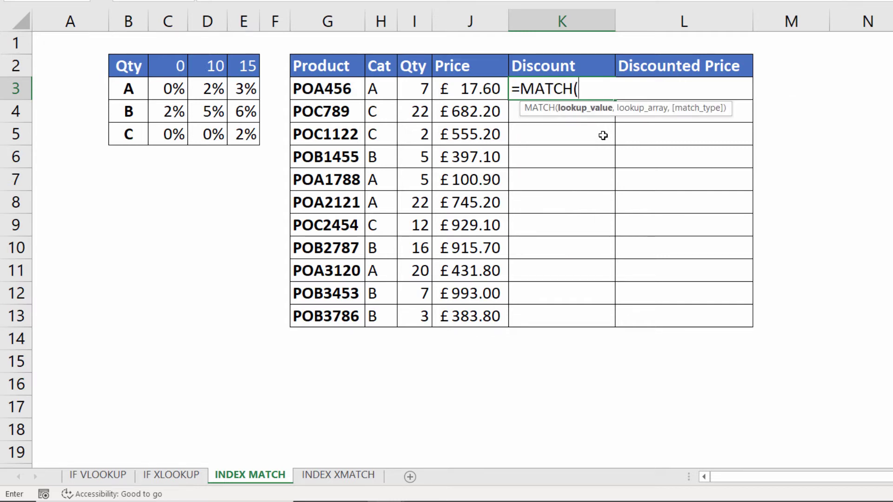
pyautogui.click(418, 88)
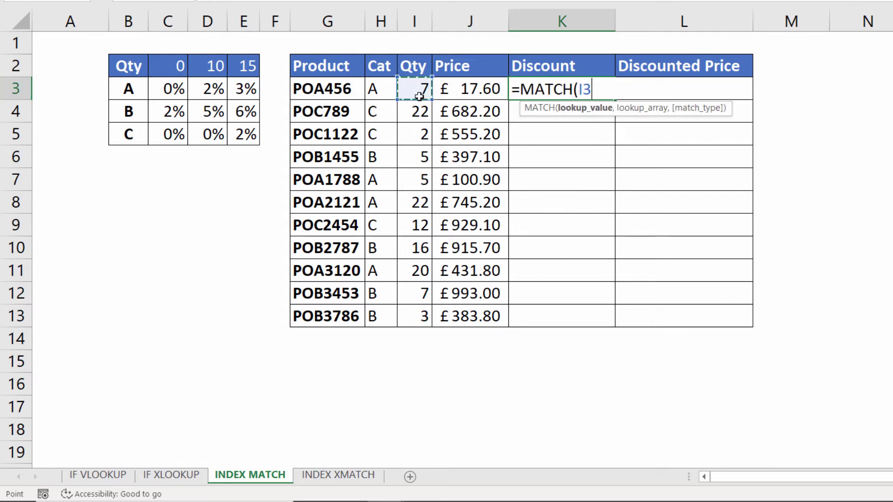
pyautogui.write(',')
pyautogui.moveTo(182, 53); pyautogui.dragTo(238, 76)
pyautogui.write(',')
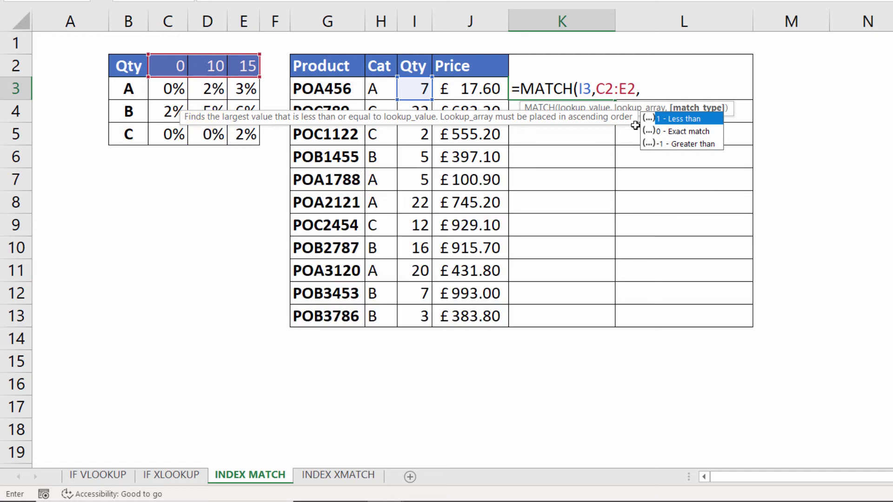
pyautogui.doubleClick(675, 118)
pyautogui.write(')')
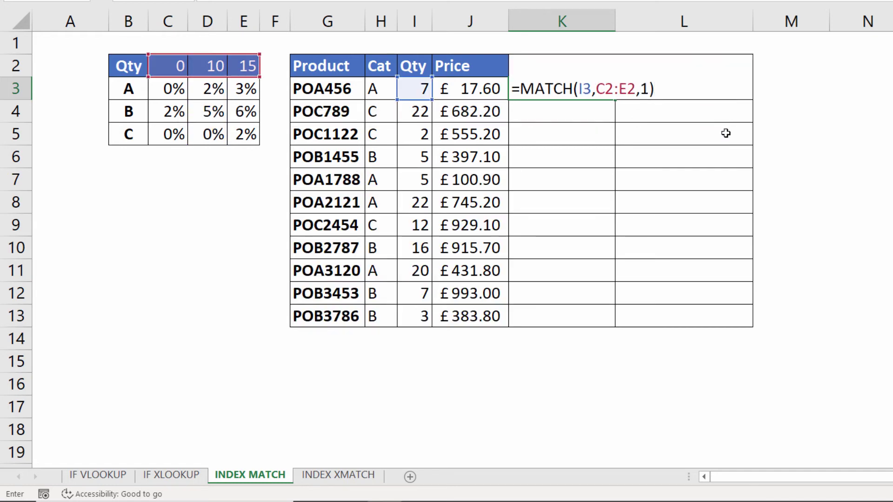
pyautogui.press('Return')
pyautogui.click(604, 90)
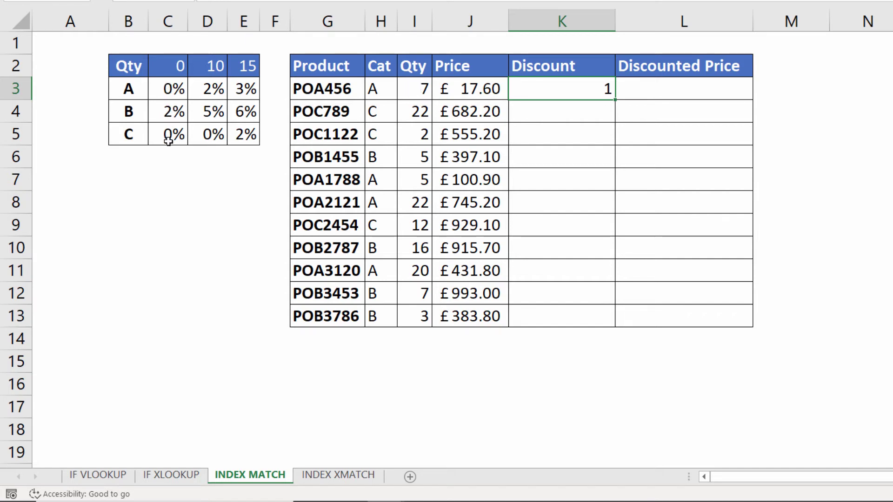
# Step: Test the MATCH formula by setting the quantity in I3 to 11, and undo that change
pyautogui.click(424, 87)
pyautogui.write('11')
pyautogui.press('Return')
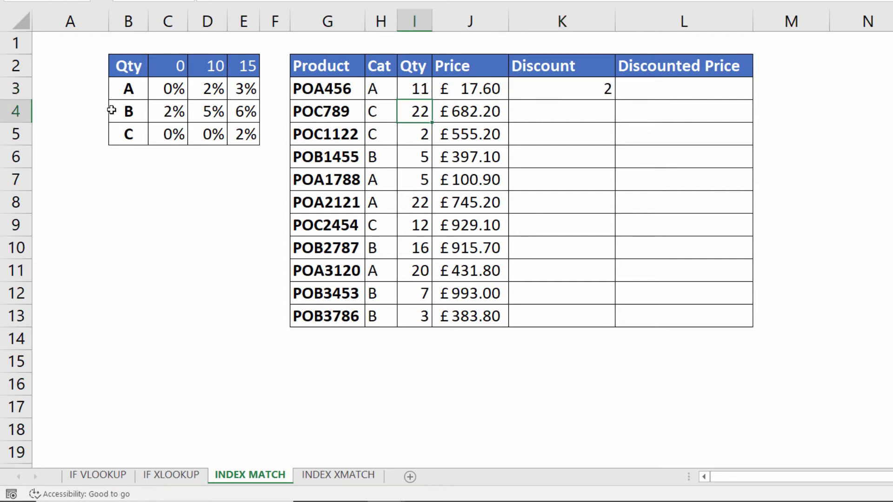
pyautogui.hotkey('ctrl', 'z')
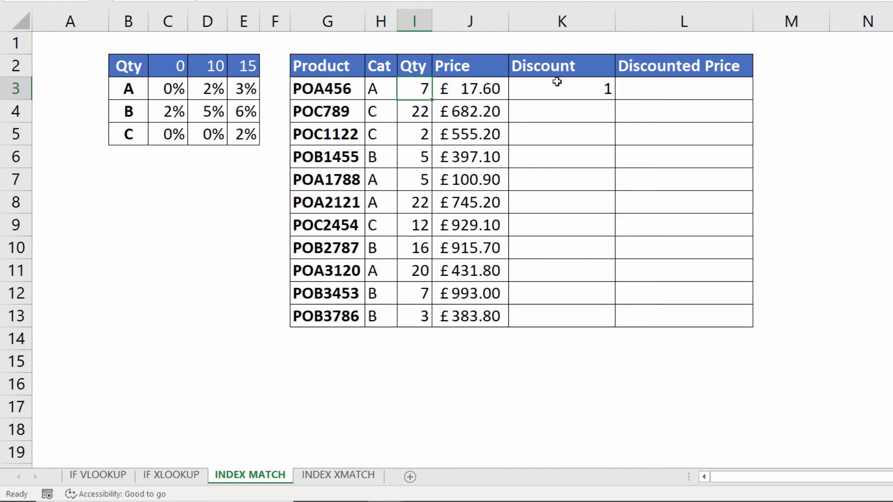
# Step: Overwrite K3 with the start of an INDEX formula using the absolute array $C$3:$E$5
pyautogui.click(576, 92)
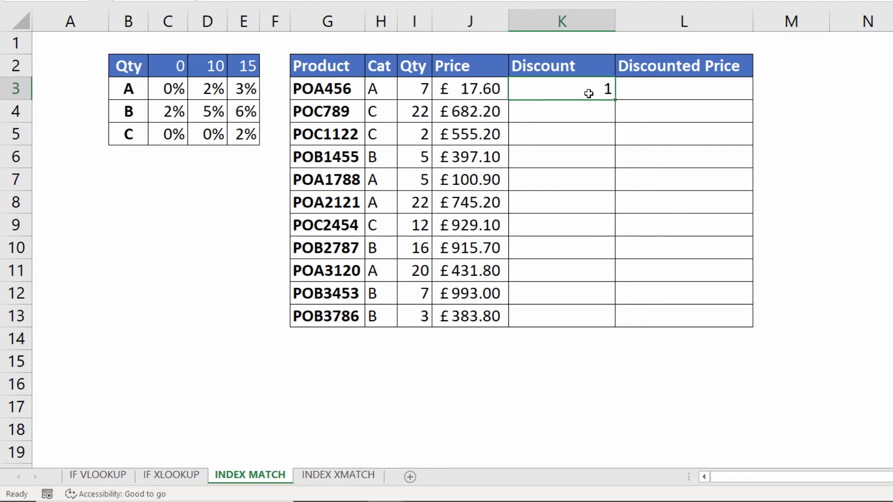
pyautogui.write('=INDE')
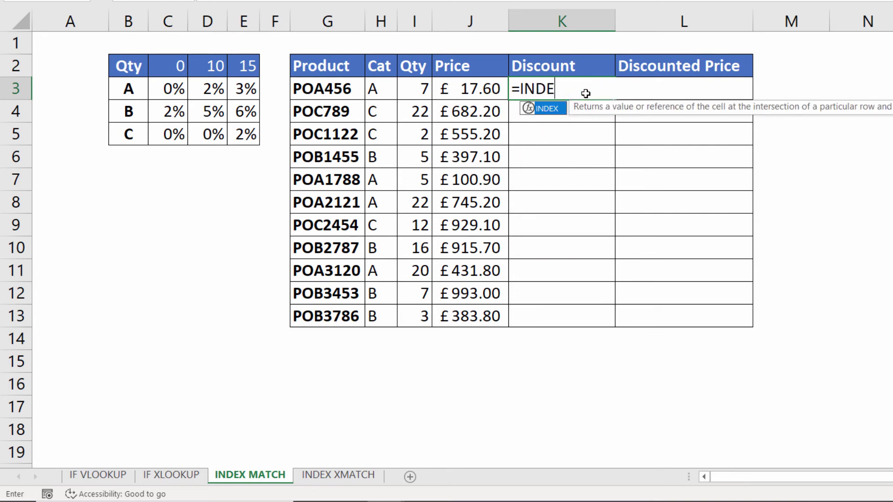
pyautogui.write('X(')
pyautogui.moveTo(168, 88); pyautogui.dragTo(246, 133)
pyautogui.press('F4')
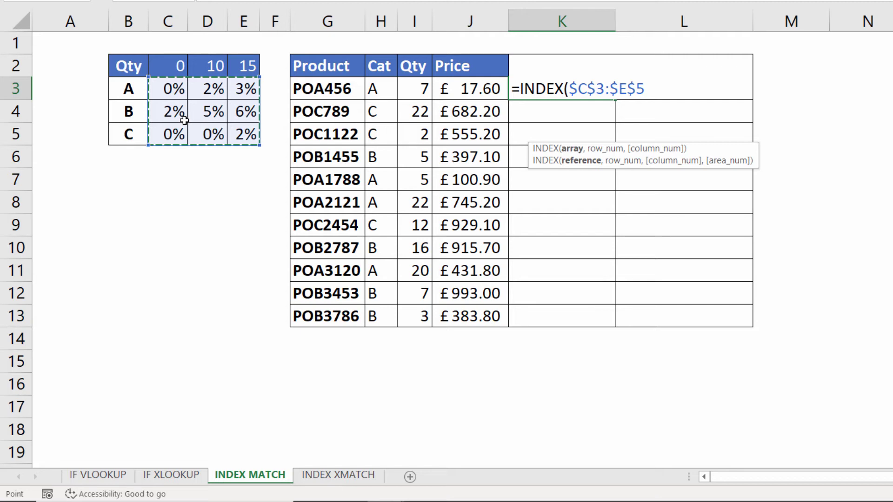
pyautogui.write(',')
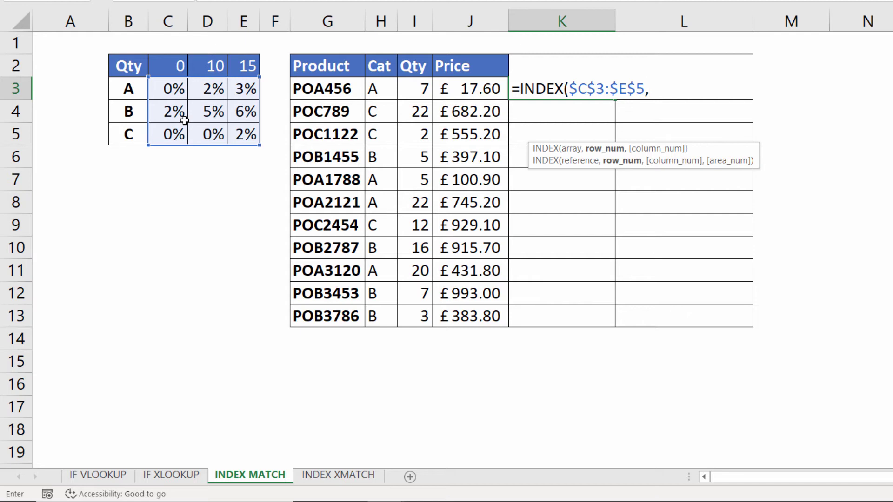
# Step: Add MATCH(H3,$B$3:$B$5,0) as the INDEX formula's row number argument, using exact match
pyautogui.write('MATCH(')
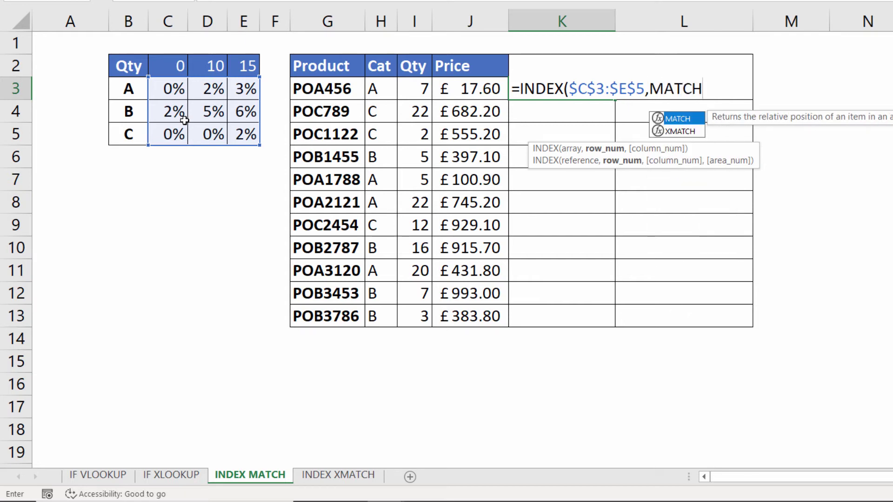
pyautogui.click(378, 90)
pyautogui.write(',')
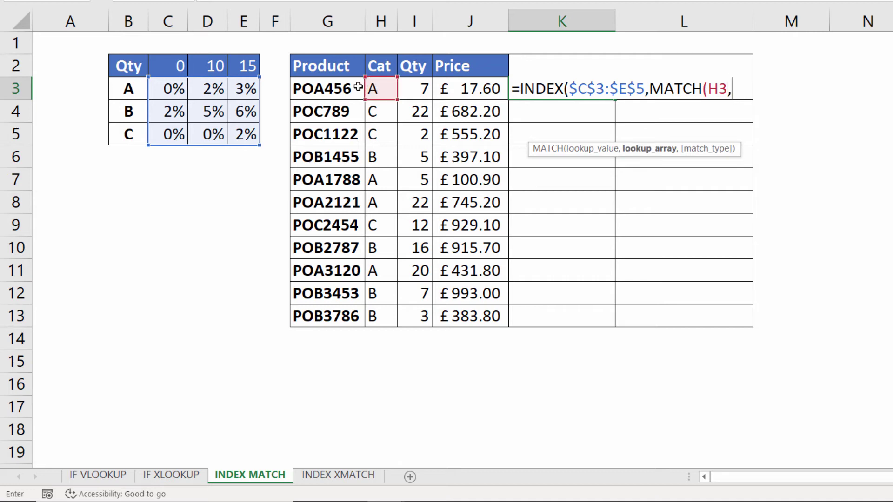
pyautogui.moveTo(133, 88); pyautogui.dragTo(125, 133)
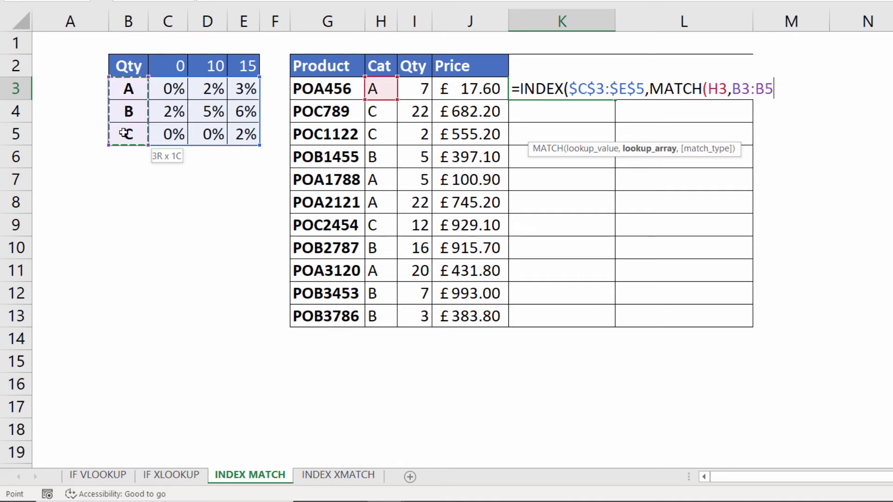
pyautogui.press('F4')
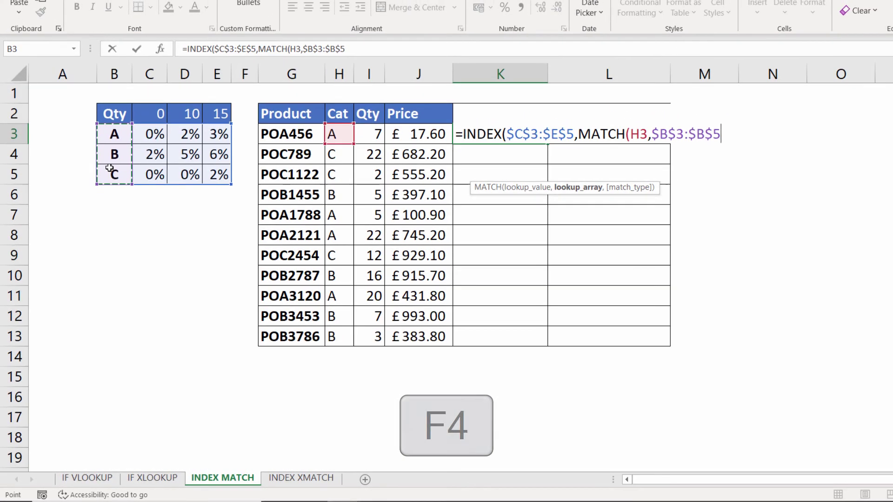
pyautogui.write(',')
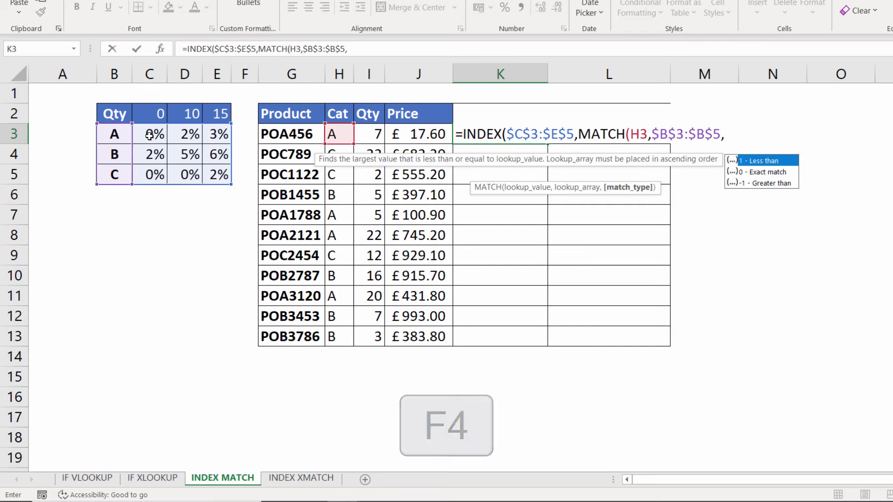
pyautogui.doubleClick(768, 172)
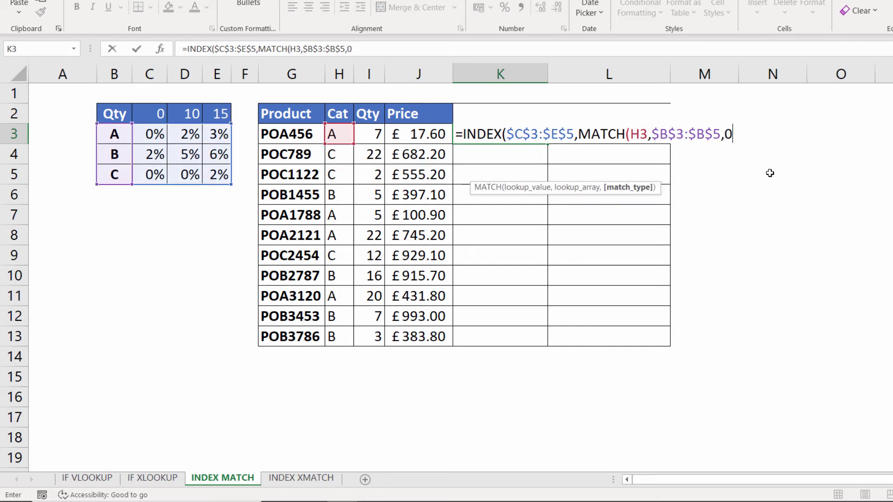
pyautogui.write(')')
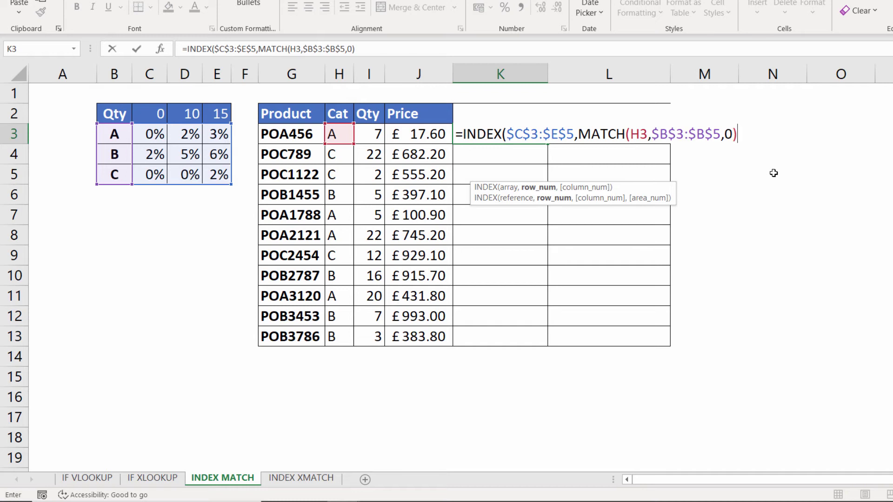
pyautogui.write(',')
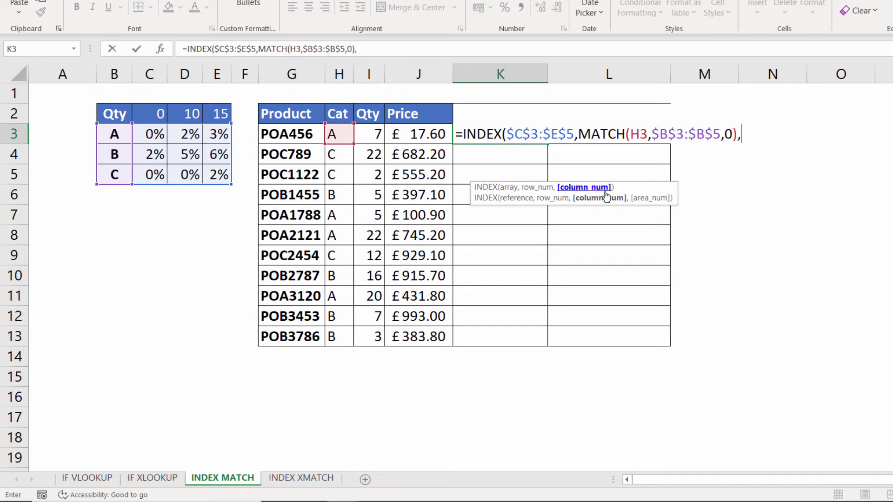
# Step: Add MATCH(I3,$C$2:$E$2,1) as the column number argument, then close and enter the INDEX formula in K3
pyautogui.write('MATCH(')
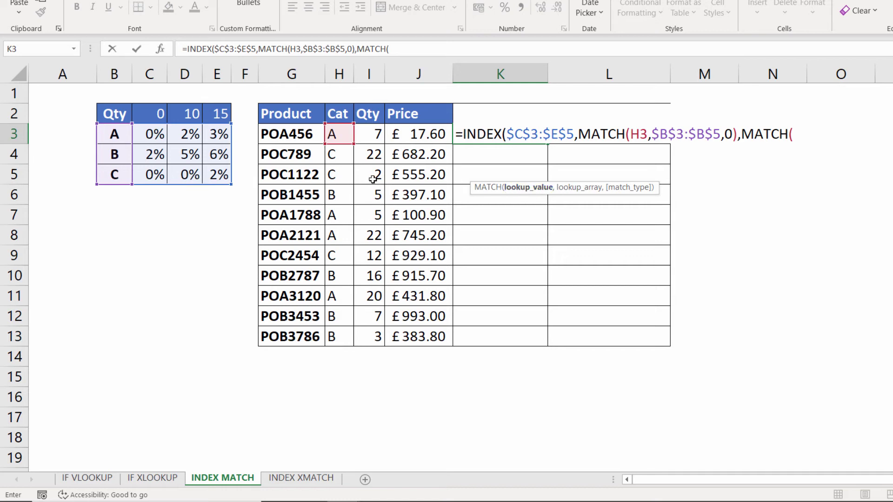
pyautogui.click(371, 133)
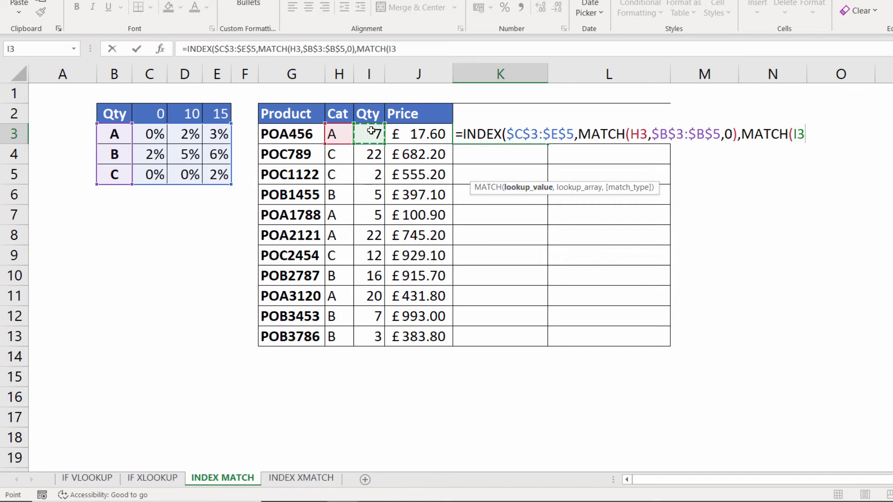
pyautogui.write(',')
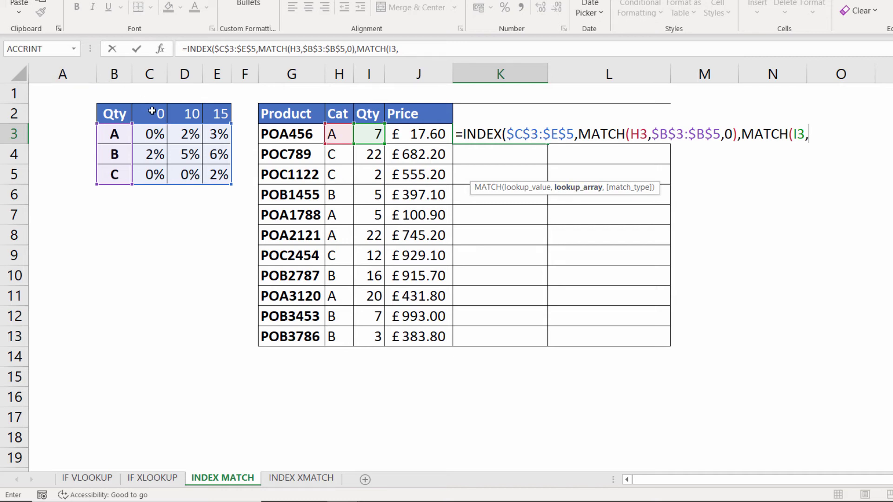
pyautogui.moveTo(152, 111); pyautogui.dragTo(222, 112)
pyautogui.press('F4')
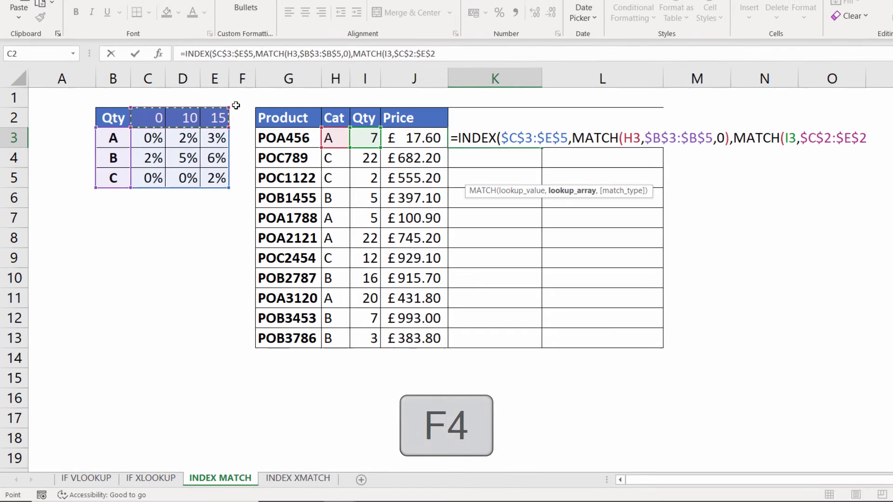
pyautogui.write(',')
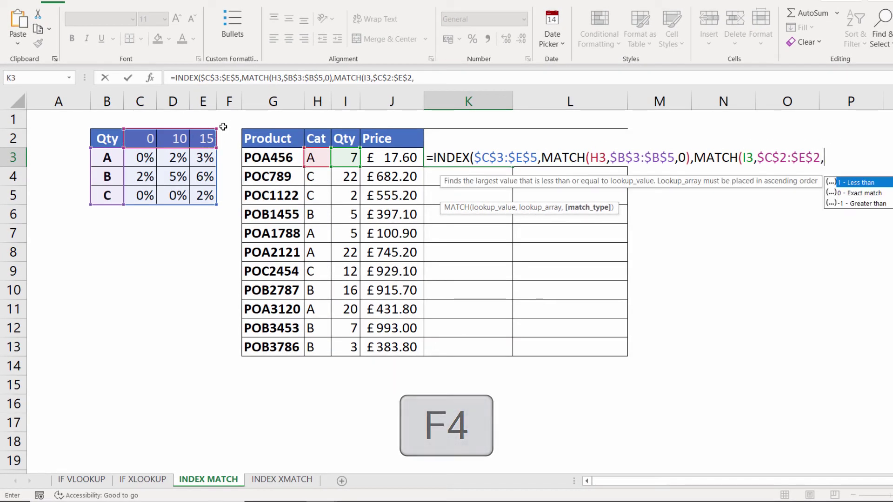
pyautogui.doubleClick(860, 183)
pyautogui.write('))')
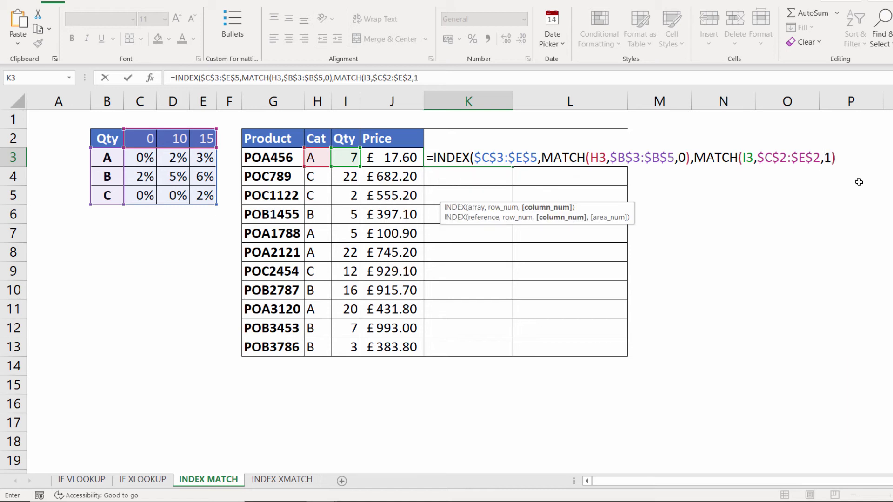
pyautogui.press('Return')
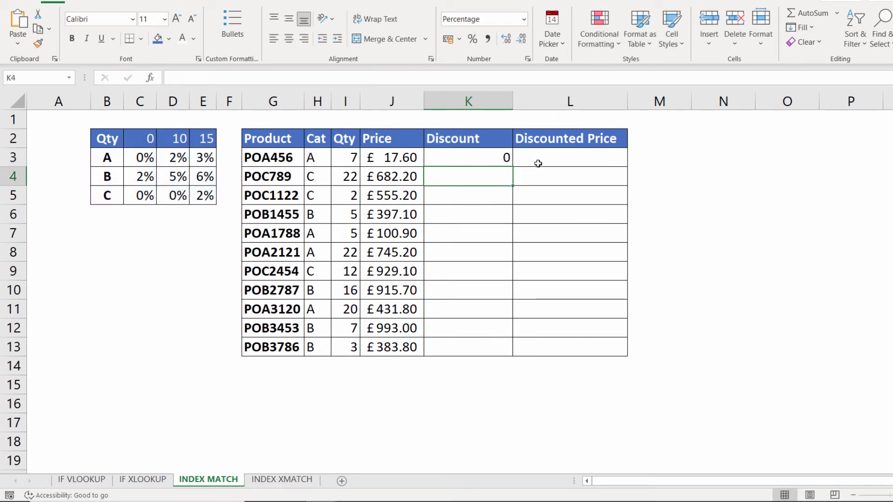
# Step: Format the discount in K3 as a percentage and fill the formula down to K13
pyautogui.click(507, 159)
pyautogui.click(473, 39)
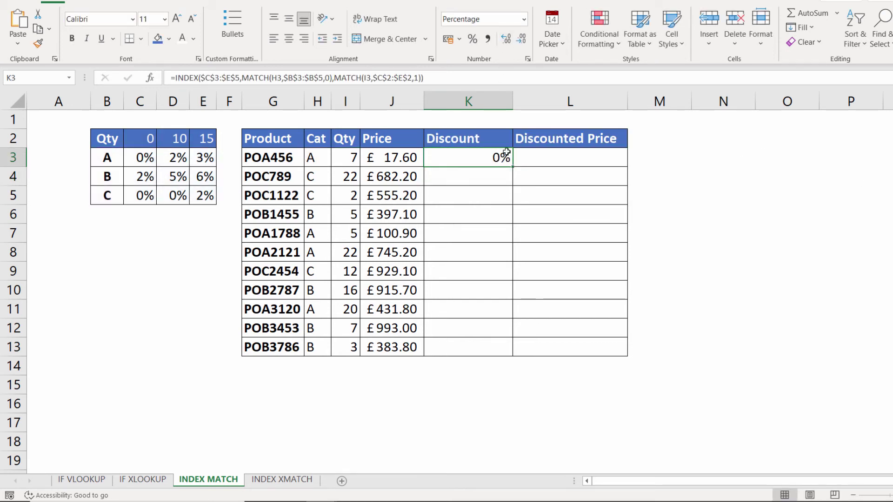
pyautogui.moveTo(512, 166); pyautogui.dragTo(516, 358)
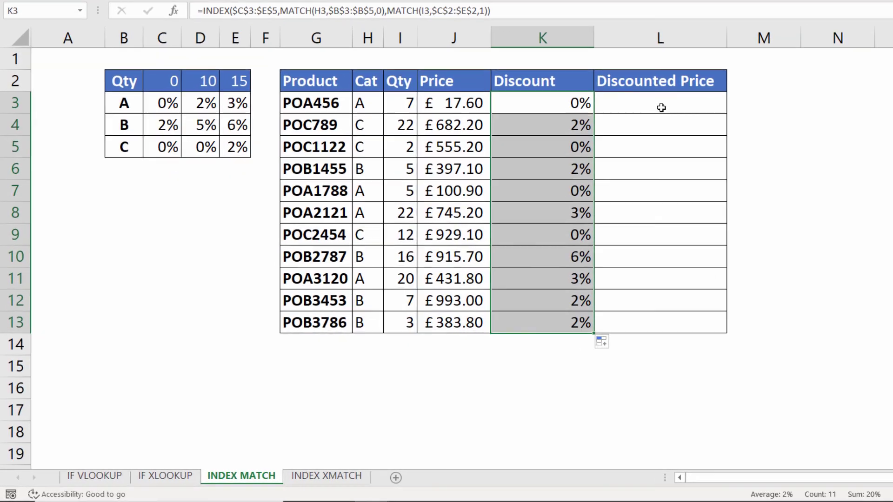
# Step: Calculate the discounted price in L3 with =I3*J3*(1-K3) and fill the formula down to L13
pyautogui.click(578, 164)
pyautogui.write('=')
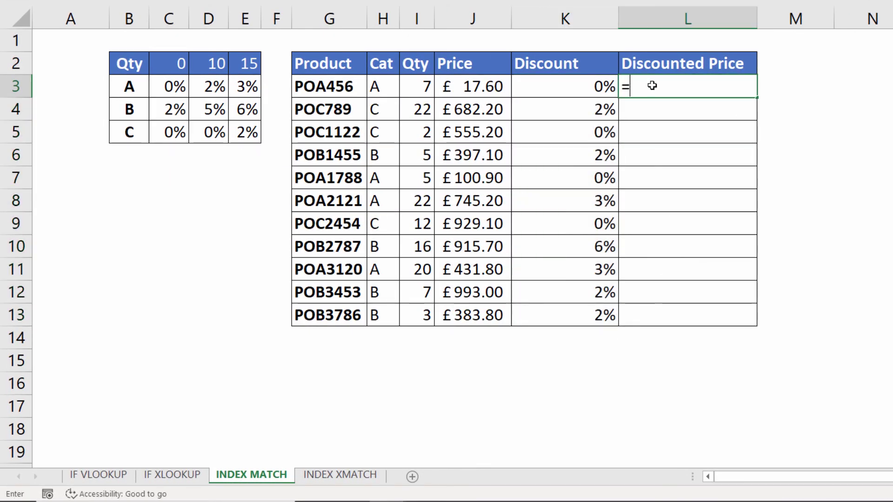
pyautogui.click(416, 86)
pyautogui.write('*')
pyautogui.click(503, 82)
pyautogui.write('*(1-')
pyautogui.click(589, 86)
pyautogui.press('Return')
pyautogui.click(744, 88)
pyautogui.doubleClick(757, 97)
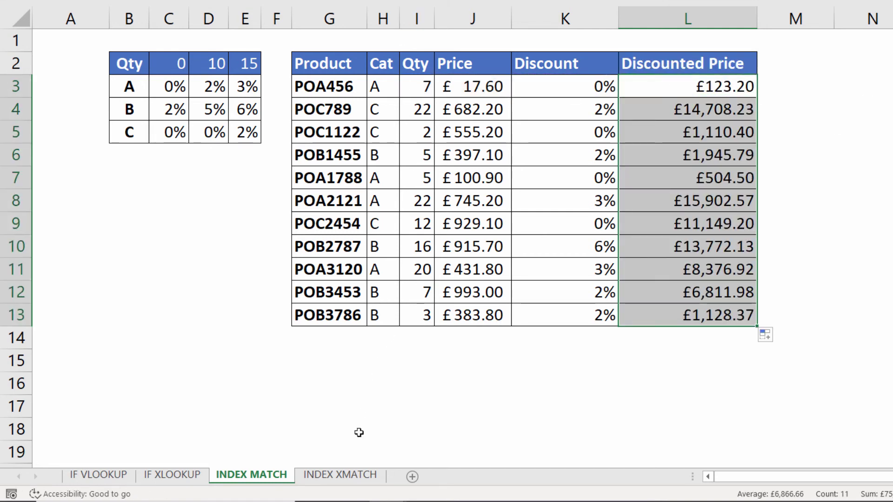
# Step: On the INDEX XMATCH sheet, start an XMATCH formula in K3 with H3:H13 as the lookup value
pyautogui.click(332, 476)
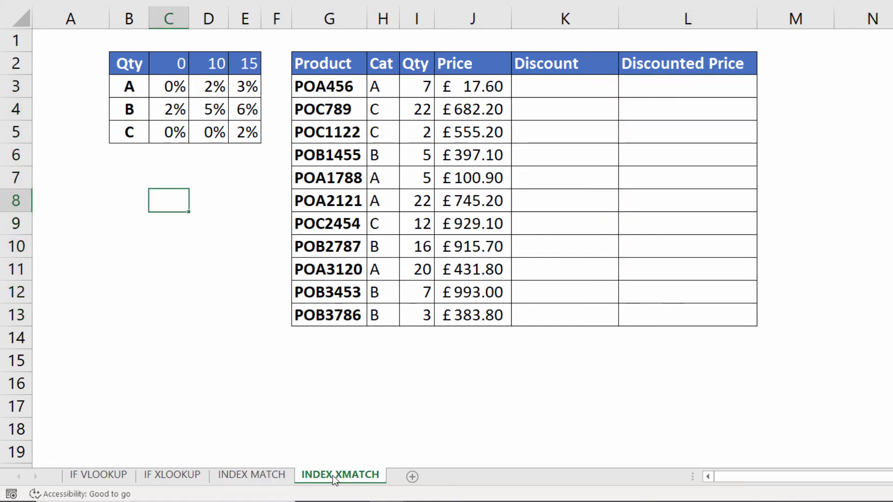
pyautogui.click(539, 87)
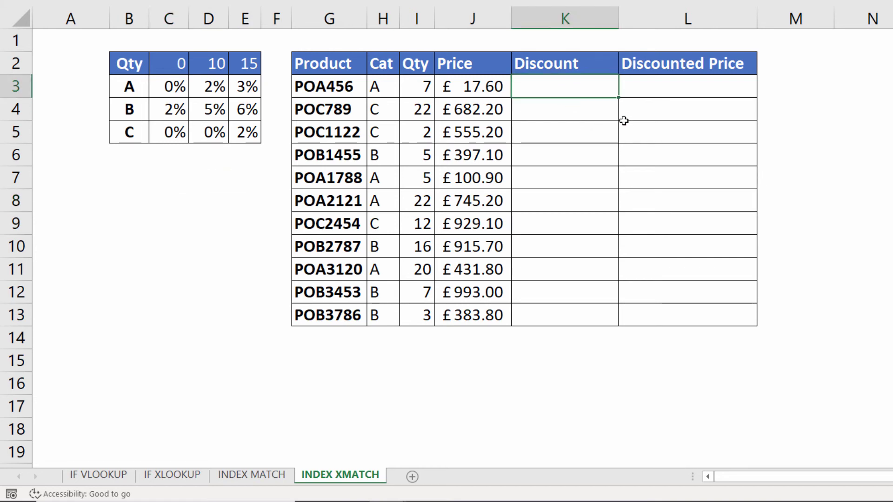
pyautogui.write('=')
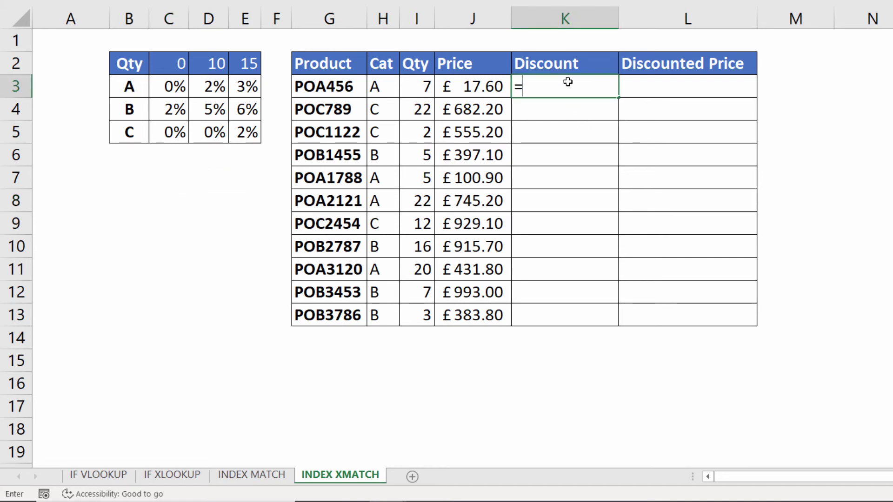
pyautogui.write('XMATCH')
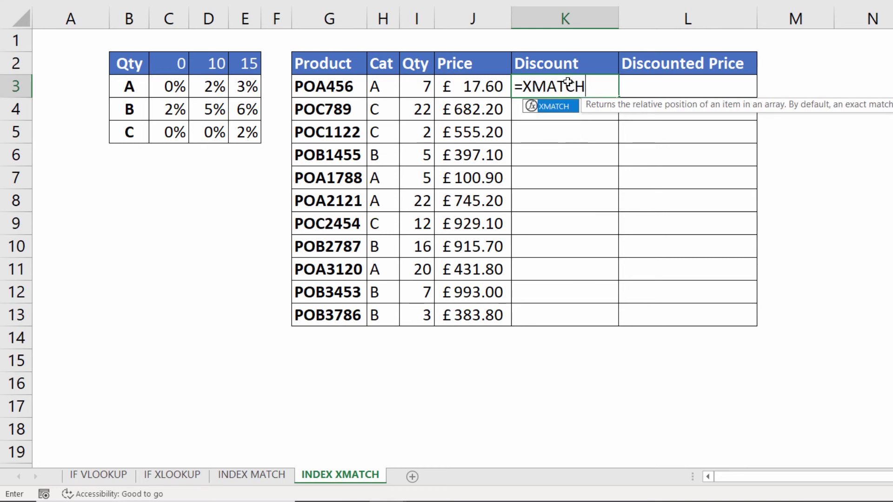
pyautogui.write('(')
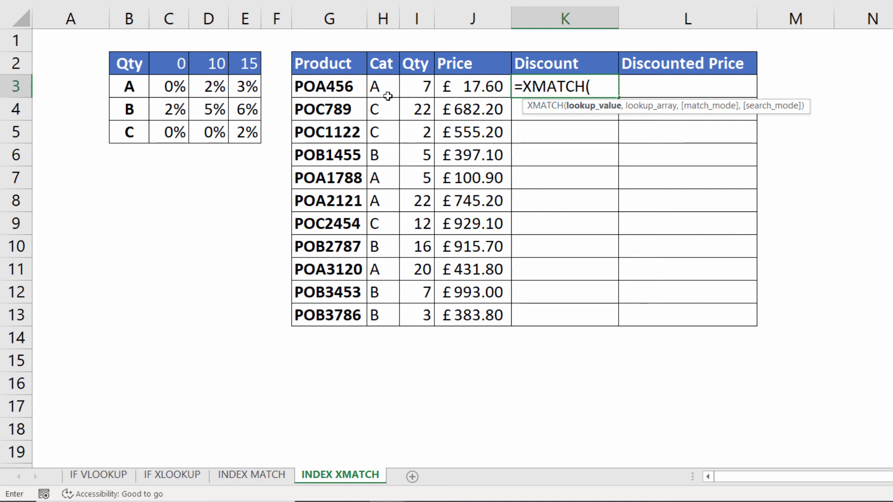
pyautogui.moveTo(380, 86); pyautogui.dragTo(385, 316)
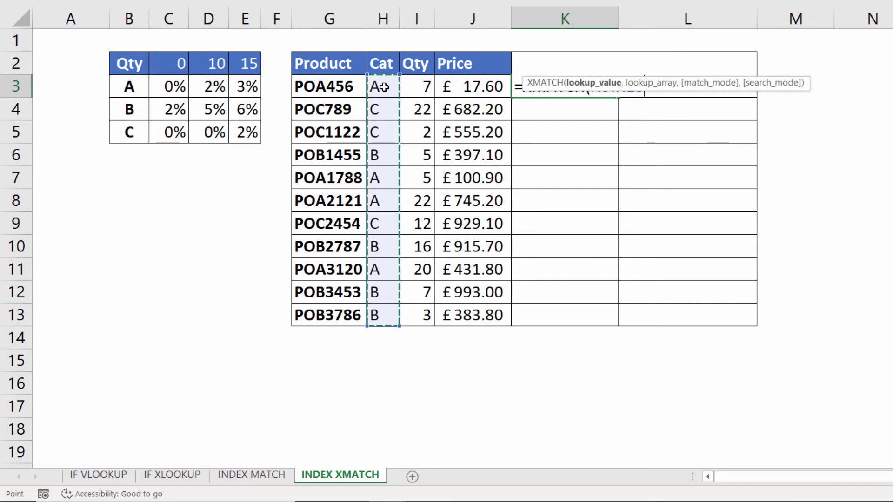
pyautogui.moveTo(702, 88); pyautogui.dragTo(892, 150)
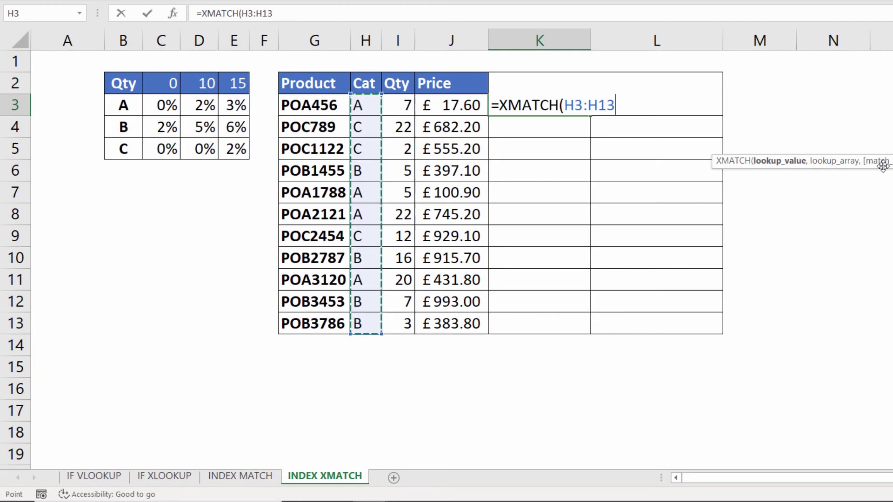
# Step: Complete the XMATCH formula with lookup array B3:B5 and match mode 0 for exact match, and enter it in K3
pyautogui.write(',')
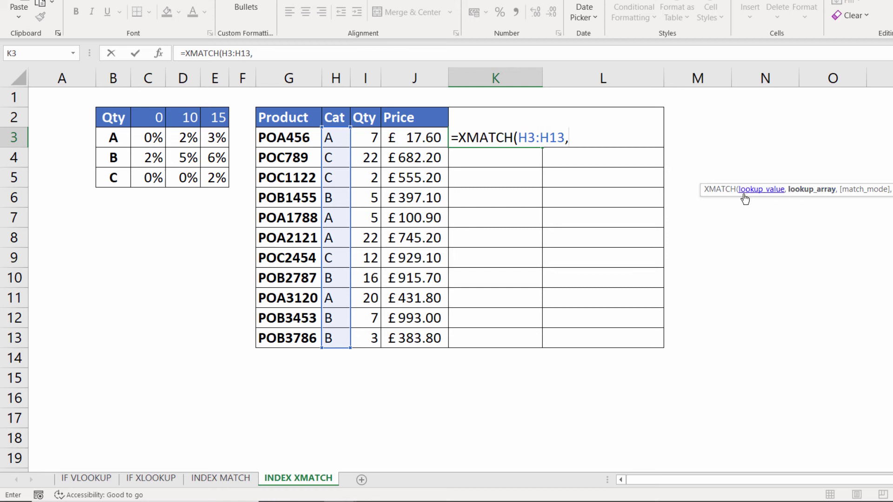
pyautogui.moveTo(116, 136); pyautogui.dragTo(118, 178)
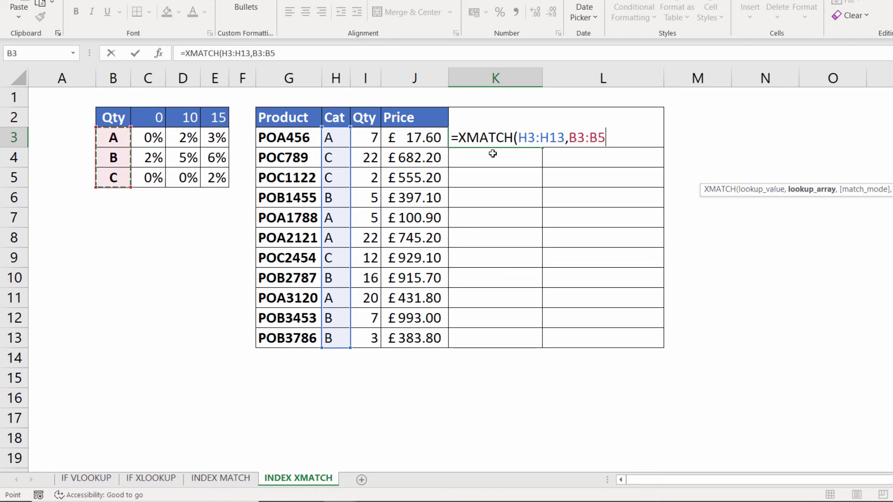
pyautogui.moveTo(520, 140); pyautogui.dragTo(565, 140)
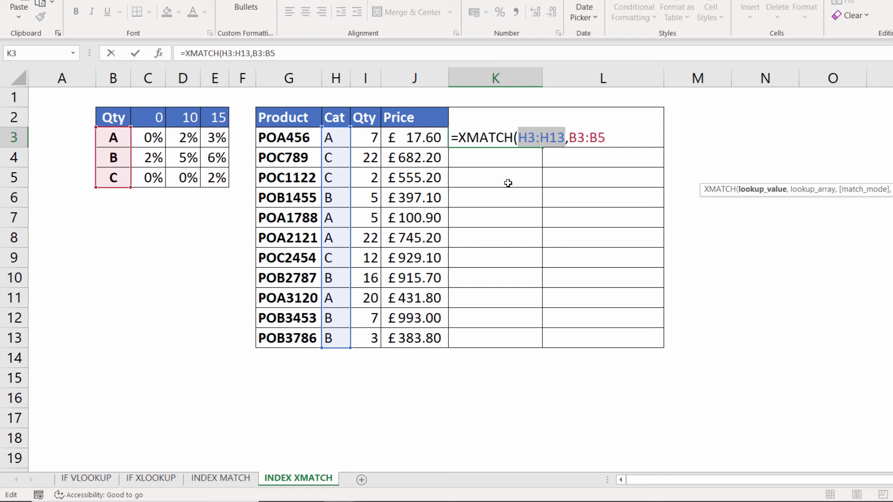
pyautogui.click(622, 136)
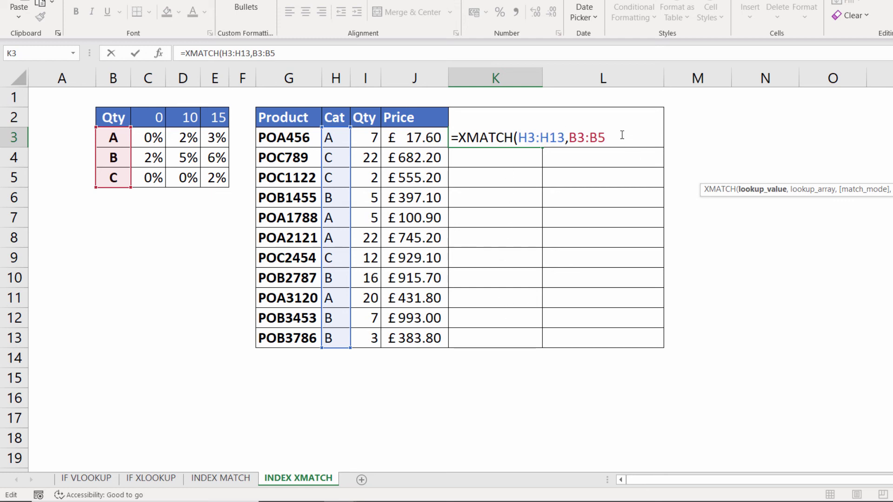
pyautogui.write(',')
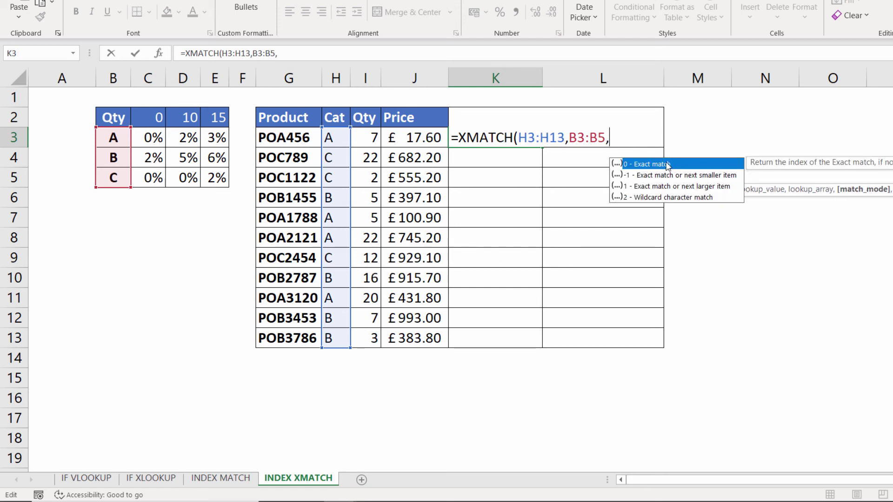
pyautogui.doubleClick(657, 162)
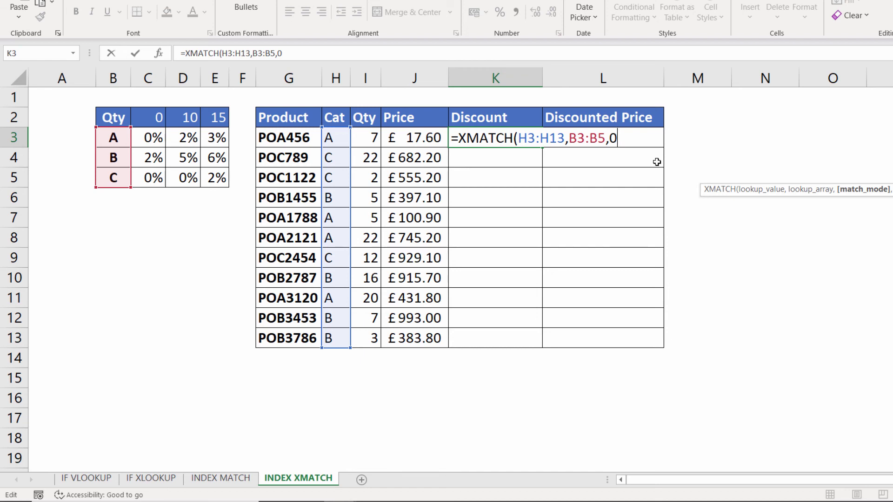
pyautogui.write(')')
pyautogui.press('Return')
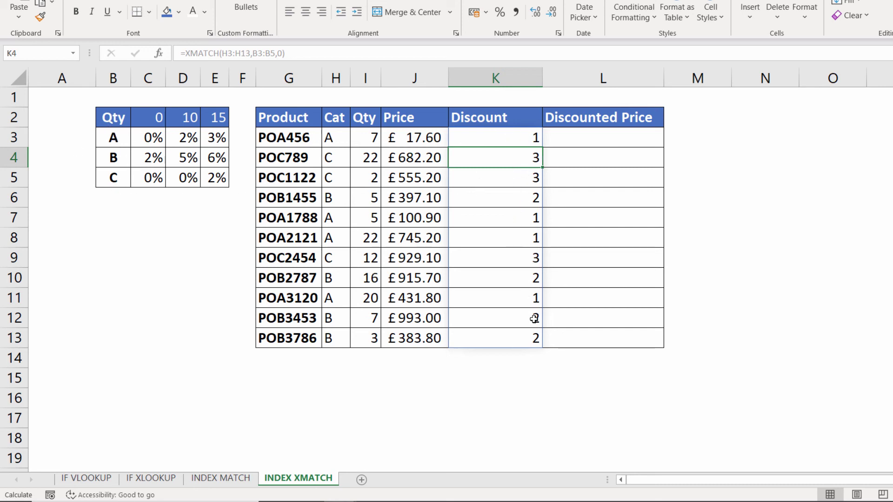
# Step: Wrap K3's XMATCH in an INDEX function with C3:E5 as the array, keeping the XMATCH as the row number argument
pyautogui.doubleClick(496, 138)
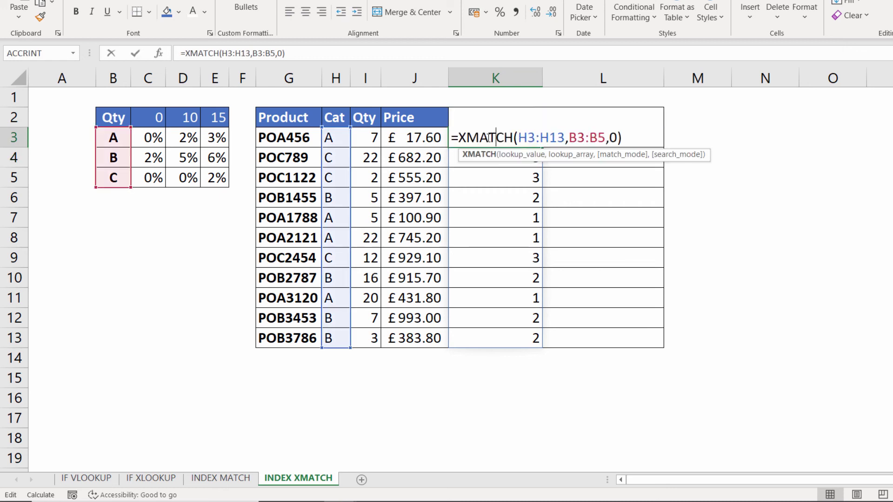
pyautogui.write('index(')
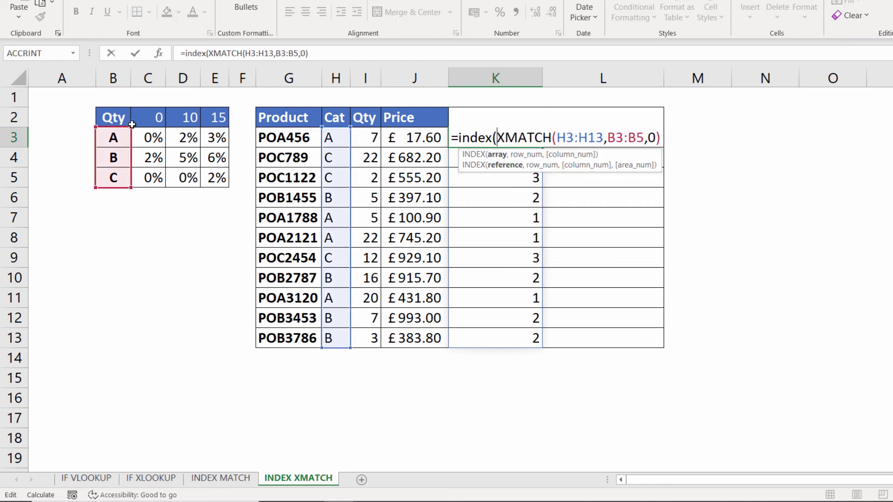
pyautogui.moveTo(149, 132); pyautogui.dragTo(220, 177)
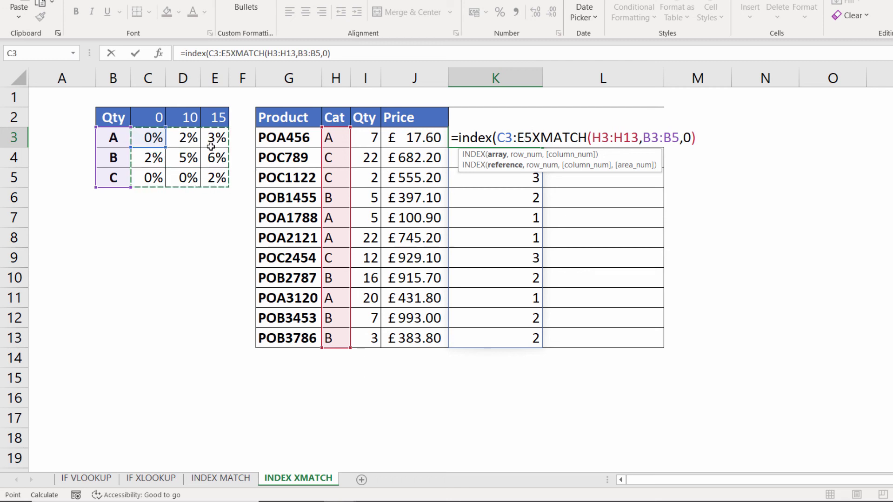
pyautogui.write(',')
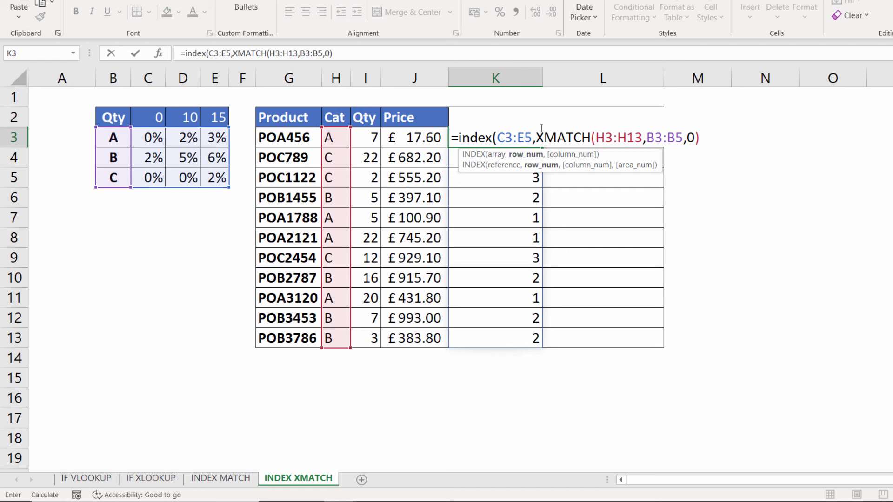
# Step: Add a second XMATCH as the column number argument, looking up I3:I13 in C2:E2 with match mode -1 (exact match or next smaller item)
pyautogui.click(700, 141)
pyautogui.write(',XMATCH(')
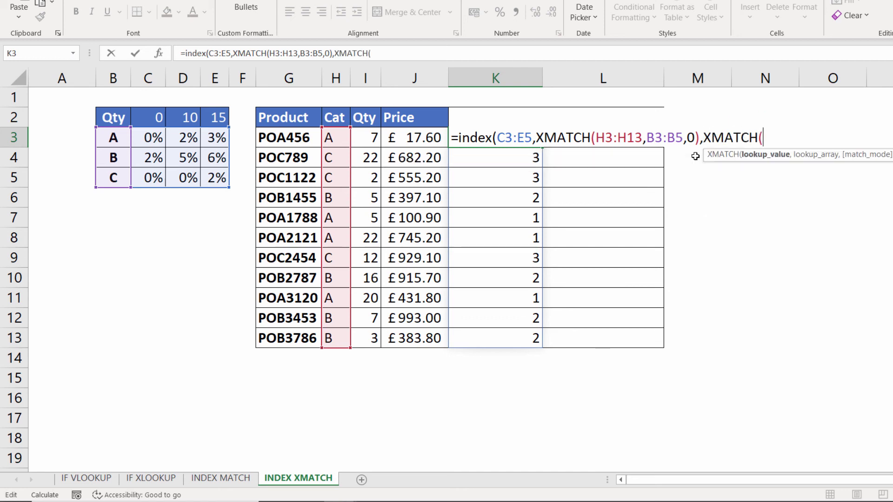
pyautogui.press('F2')
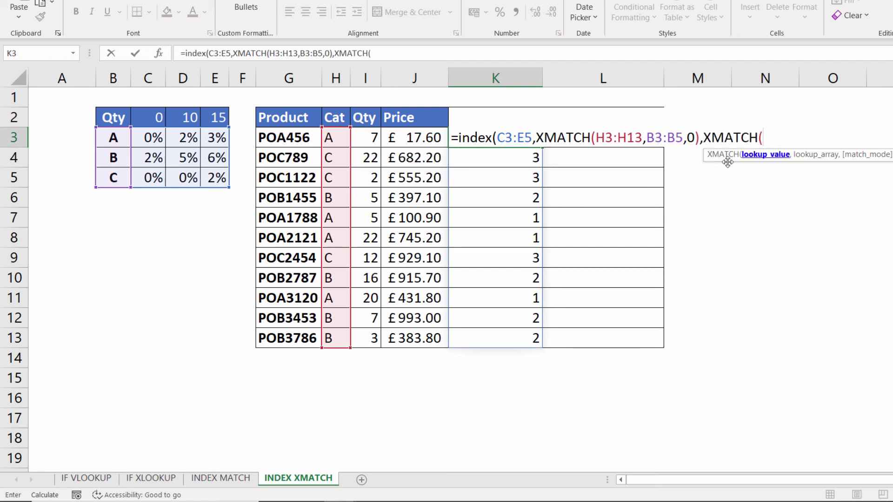
pyautogui.moveTo(367, 137); pyautogui.dragTo(367, 342)
pyautogui.write(',')
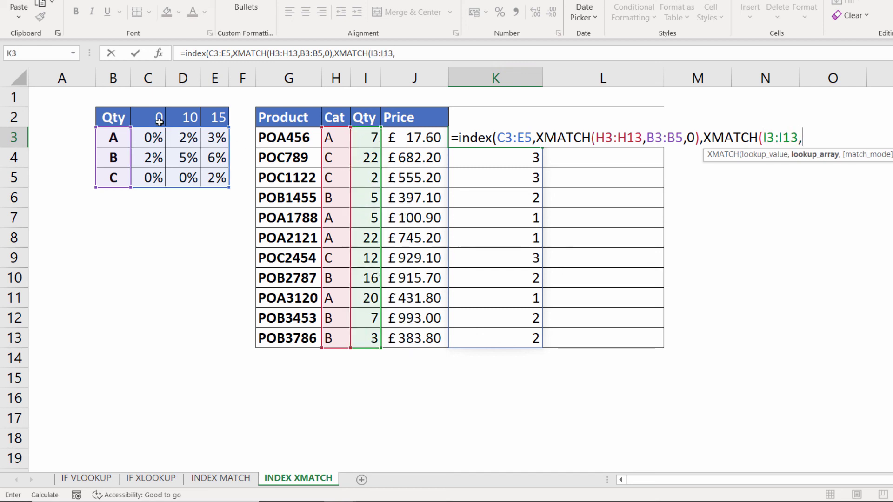
pyautogui.moveTo(153, 115); pyautogui.dragTo(217, 115)
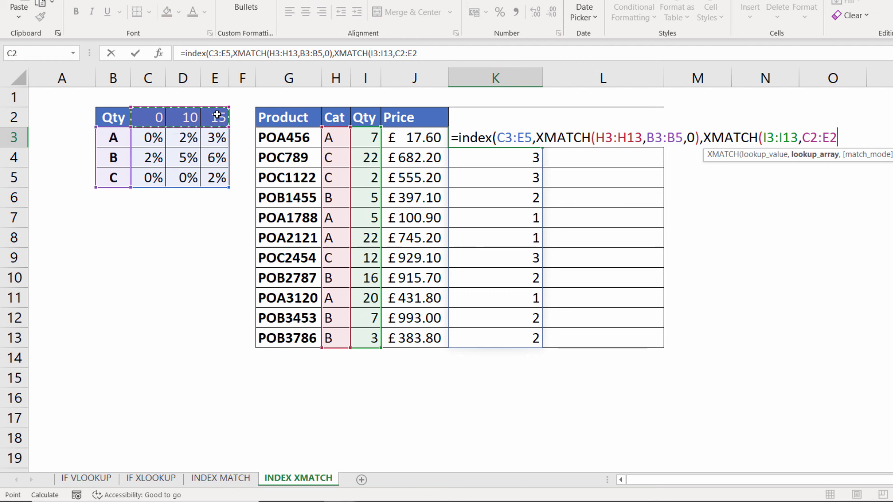
pyautogui.write(',')
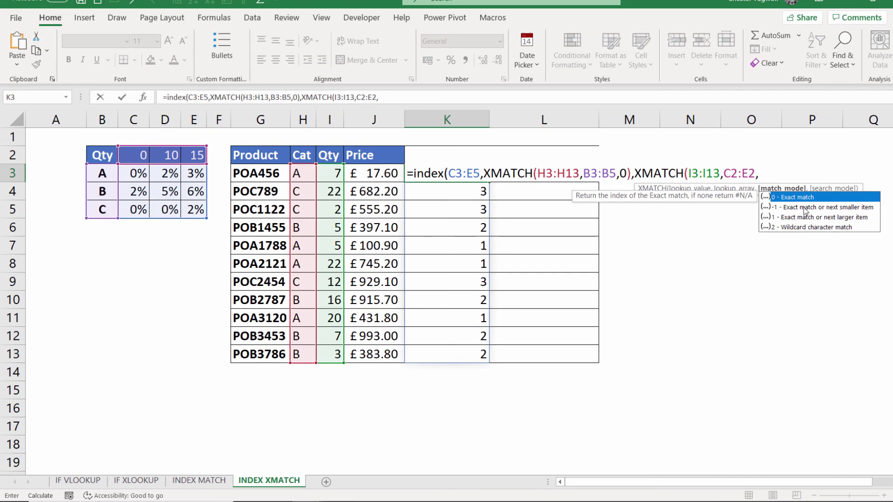
pyautogui.doubleClick(857, 207)
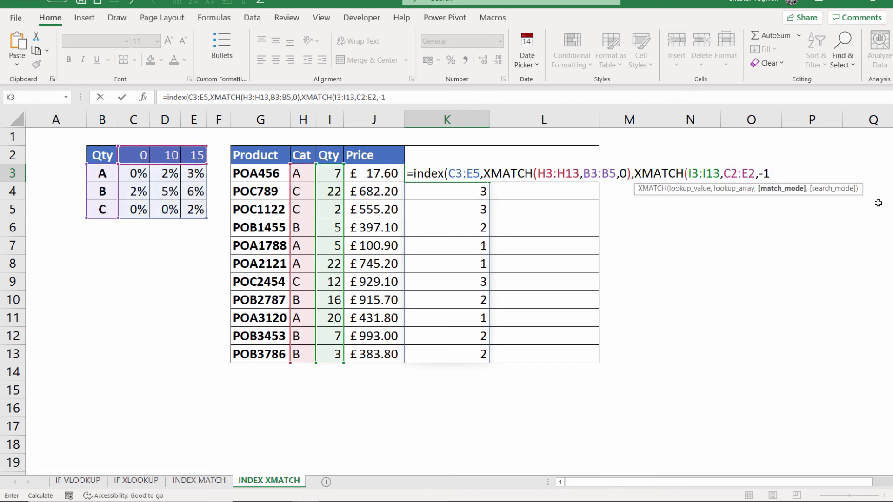
# Step: Close and enter the INDEX XMATCH formula, and format the discounts in K3:K13 as percentages
pyautogui.write('))')
pyautogui.press('Return')
pyautogui.moveTo(465, 173); pyautogui.dragTo(465, 354)
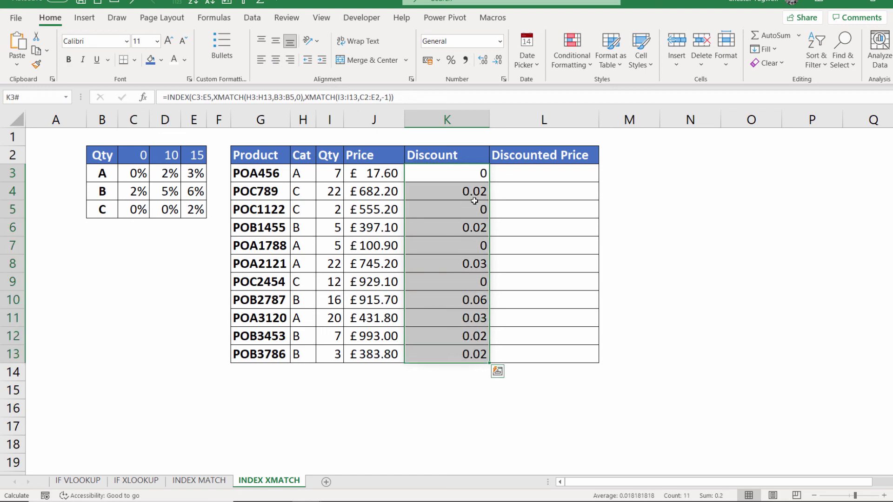
pyautogui.click(450, 60)
# Step: On the INDEX XMATCH sheet, enter =I3*J3*(1-K3) in L3 as the discounted price and fill it down to L13
pyautogui.click(526, 180)
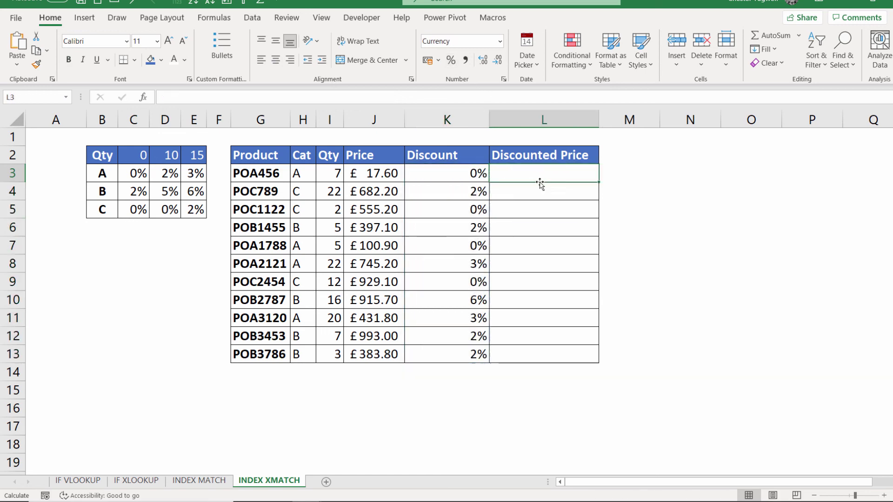
pyautogui.write('=')
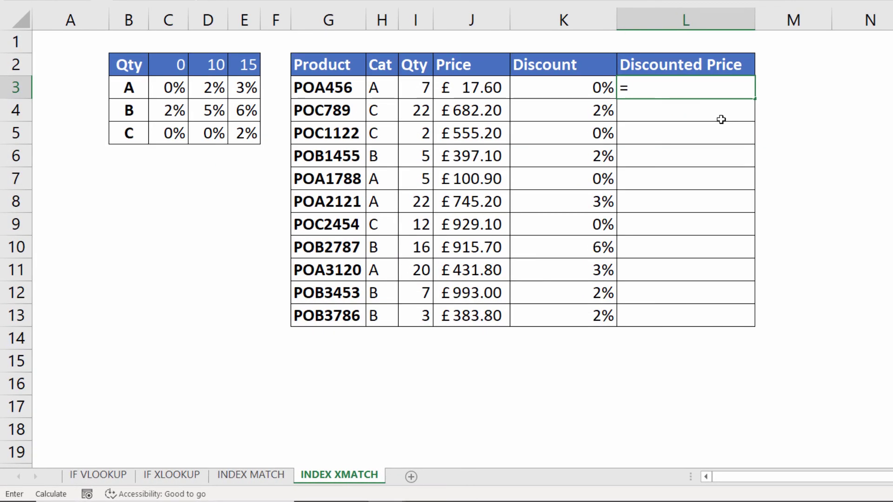
pyautogui.click(414, 86)
pyautogui.write('*')
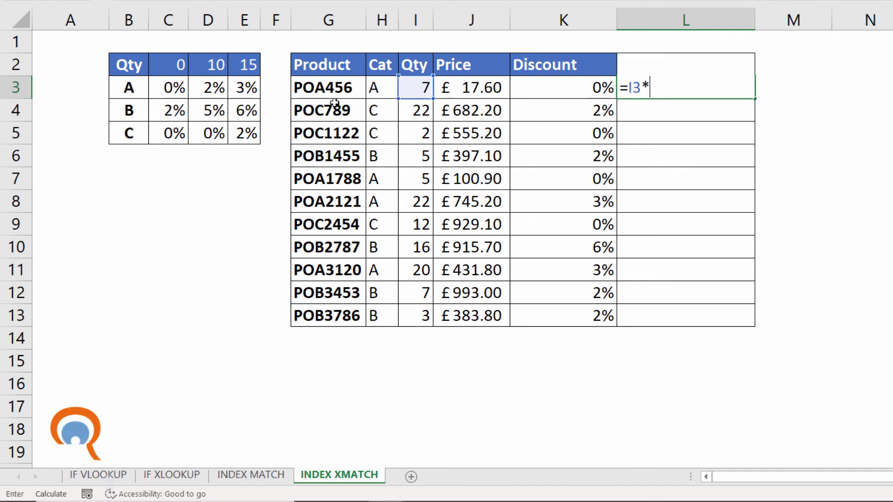
pyautogui.click(462, 88)
pyautogui.write('*(1-')
pyautogui.click(577, 80)
pyautogui.write(')')
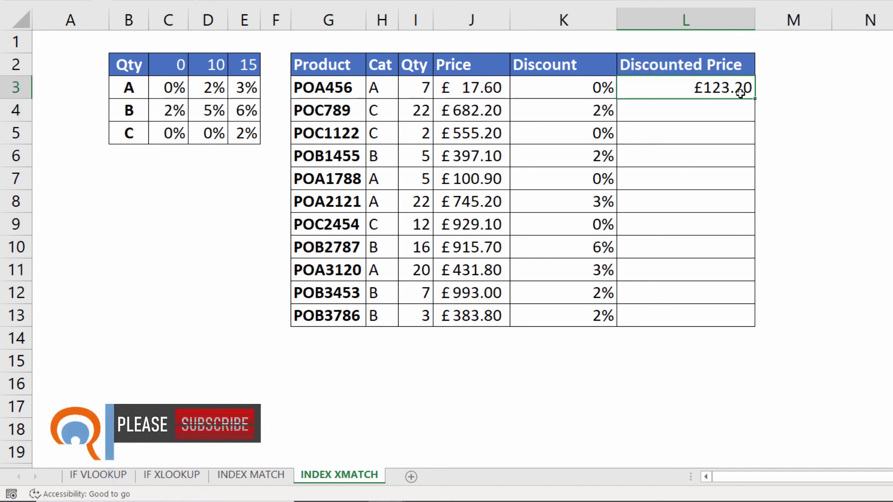
pyautogui.doubleClick(755, 99)
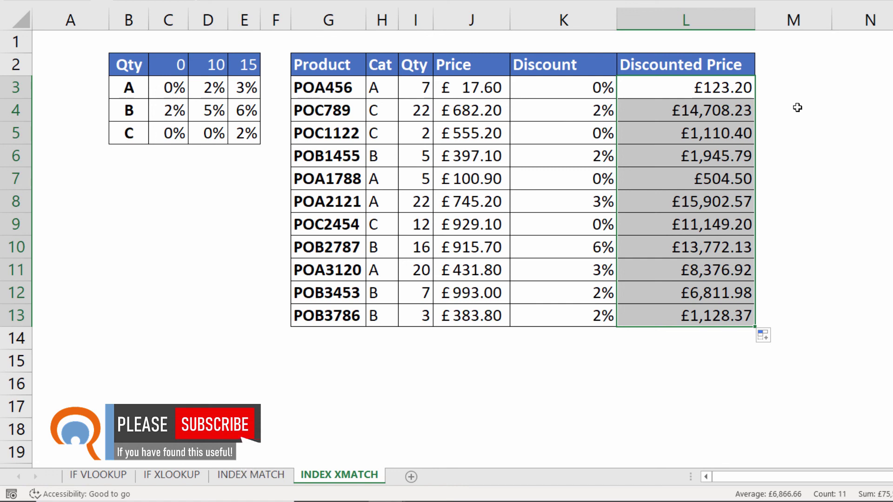